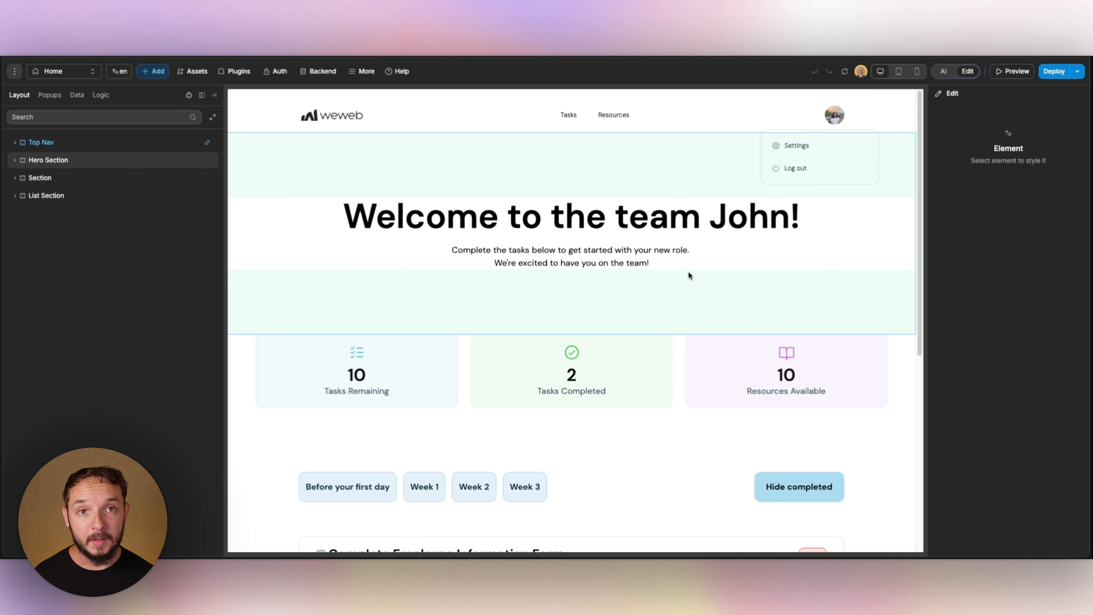
Preview the Home page and look over its onboarding summary and task list
scroll(688, 272, down, 7)
click(1016, 72)
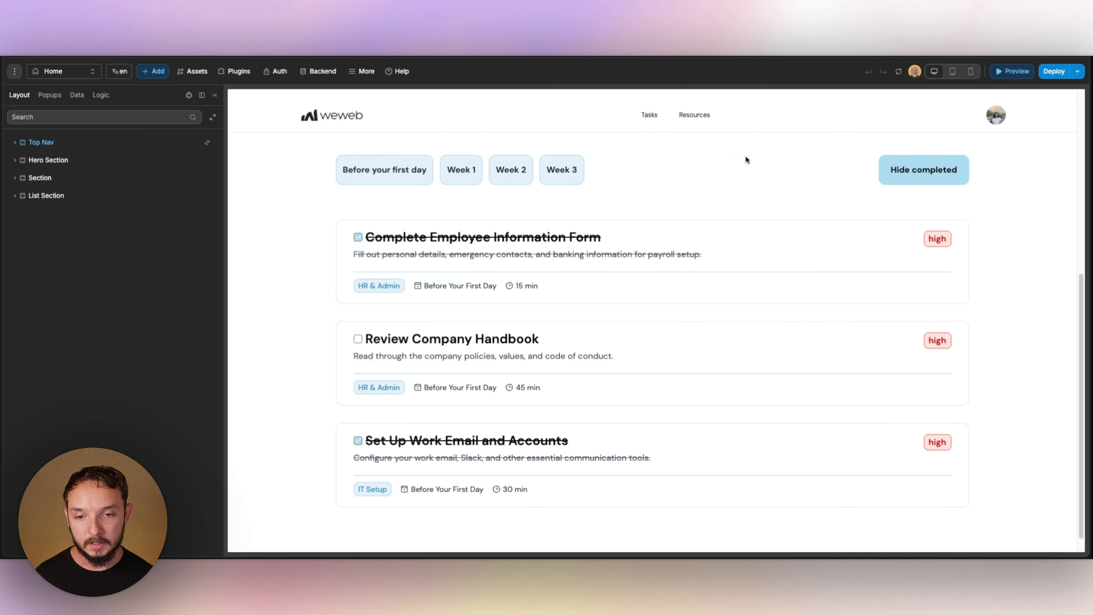
scroll(434, 347, up, 6)
scroll(519, 374, down, 6)
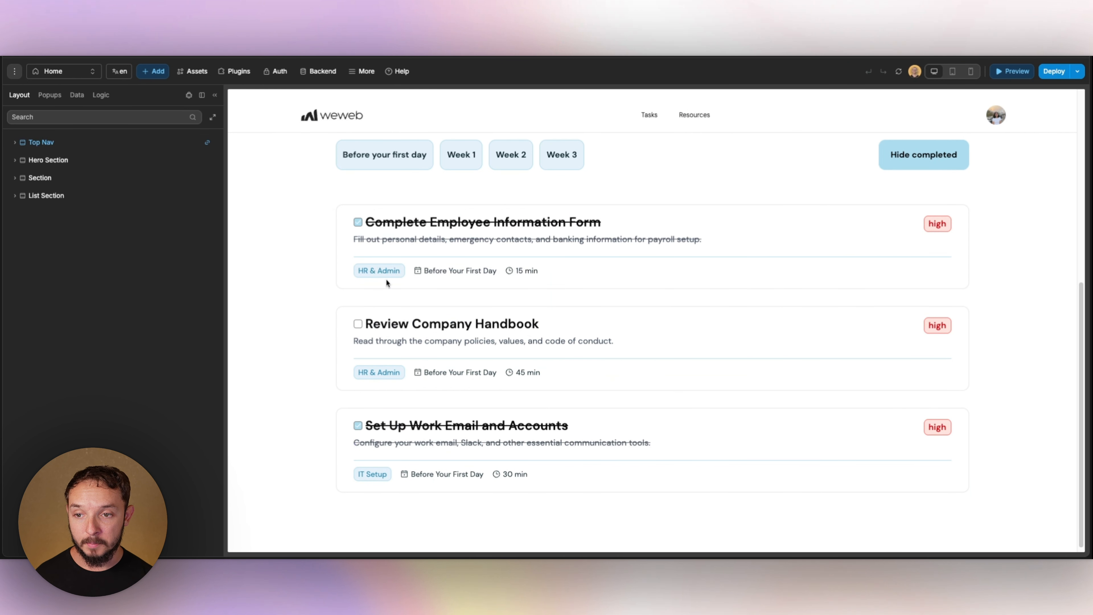
scroll(379, 261, up, 1)
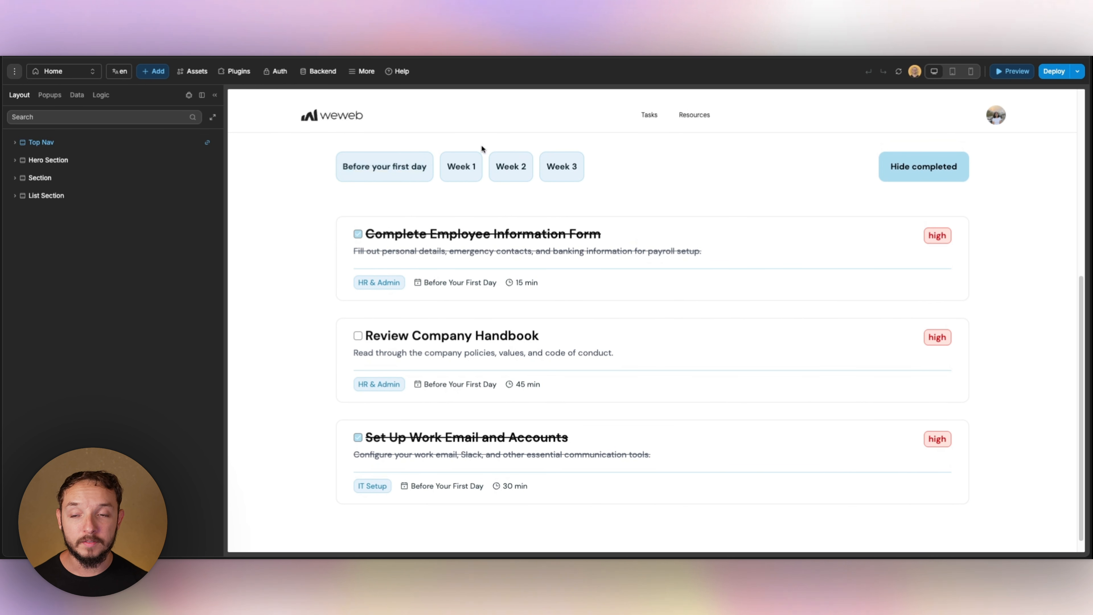
scroll(466, 197, up, 1)
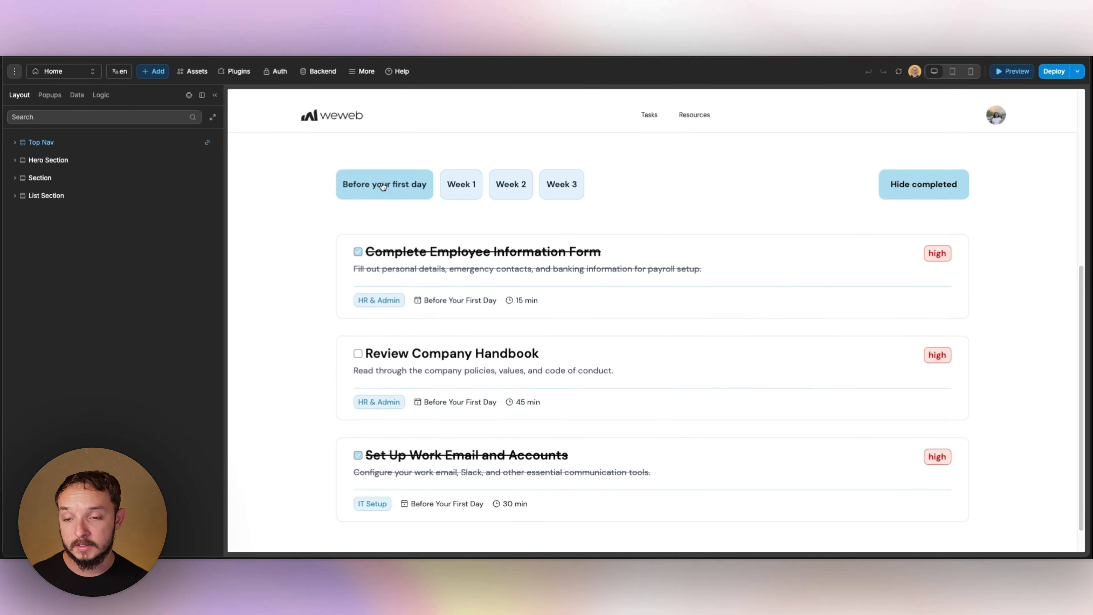
Test the due-date filters by showing the Week 1, Week 2, Week 3 and Before your first day tasks
click(466, 195)
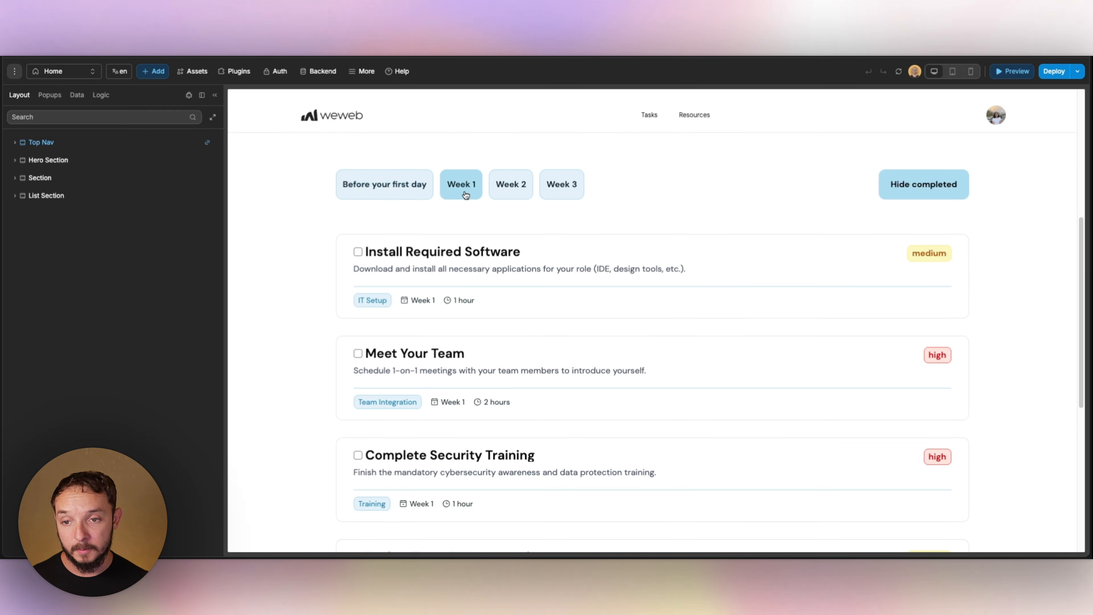
click(515, 195)
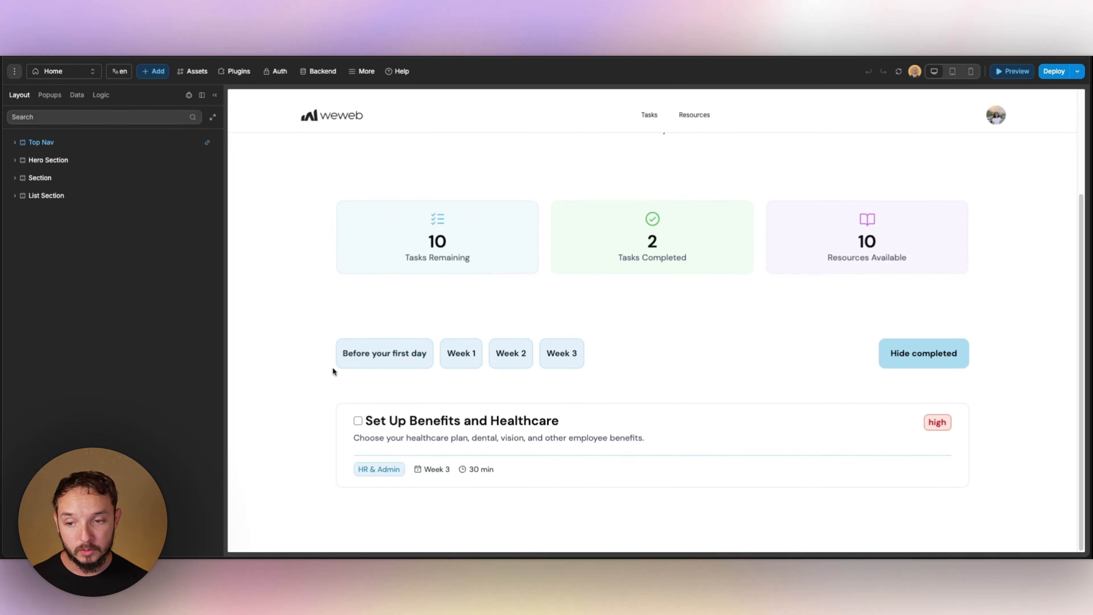
click(373, 356)
scroll(372, 356, down, 4)
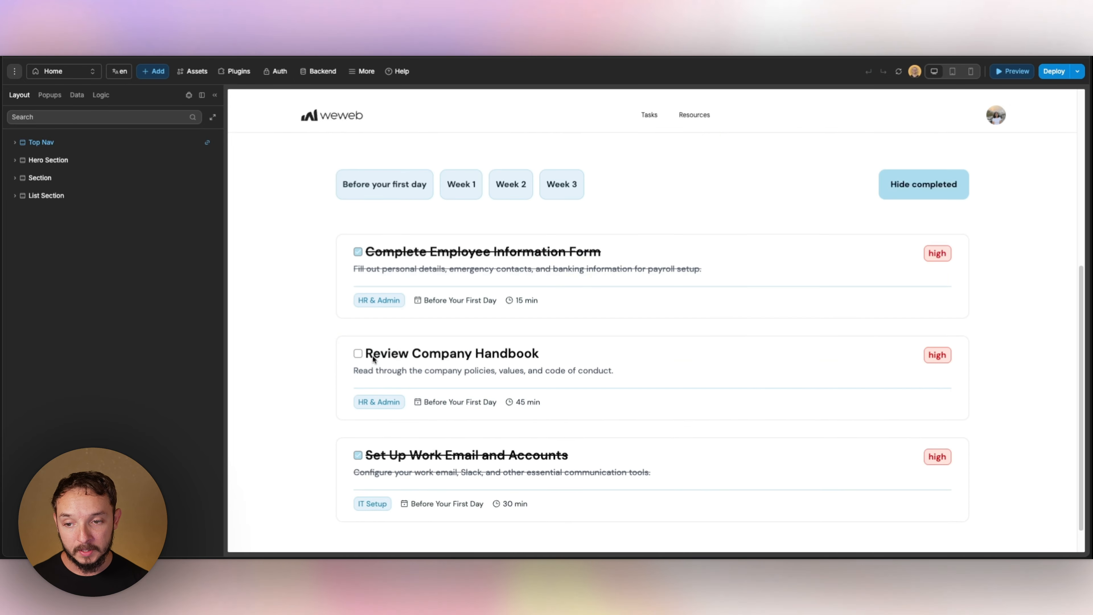
Test hiding completed tasks and toggle completion of the Complete Employee Information Form and Review Company Handbook tasks
click(934, 190)
click(939, 360)
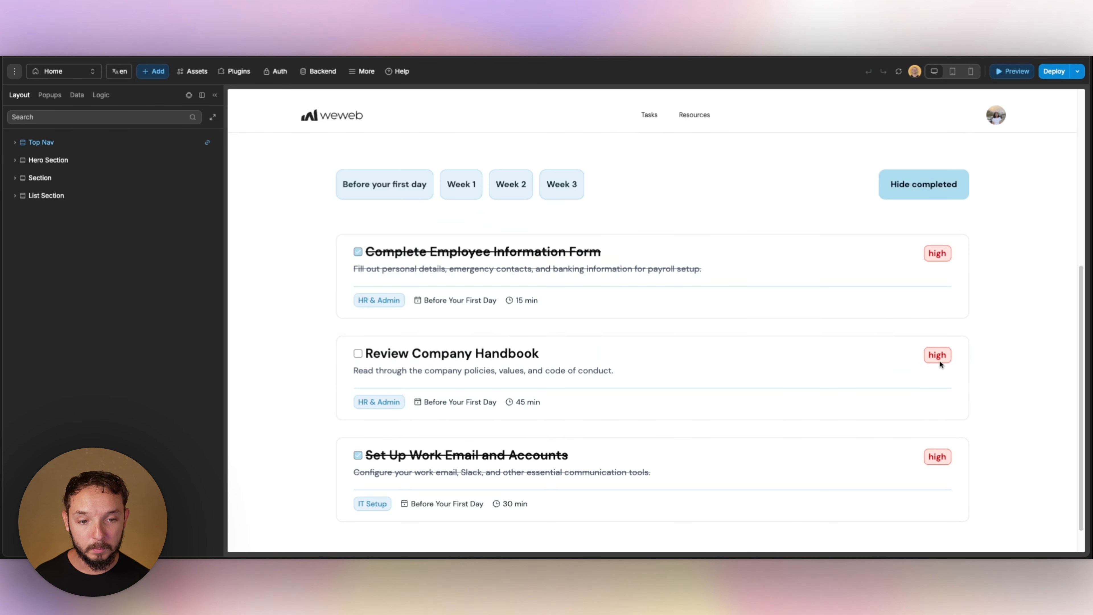
scroll(377, 266, up, 5)
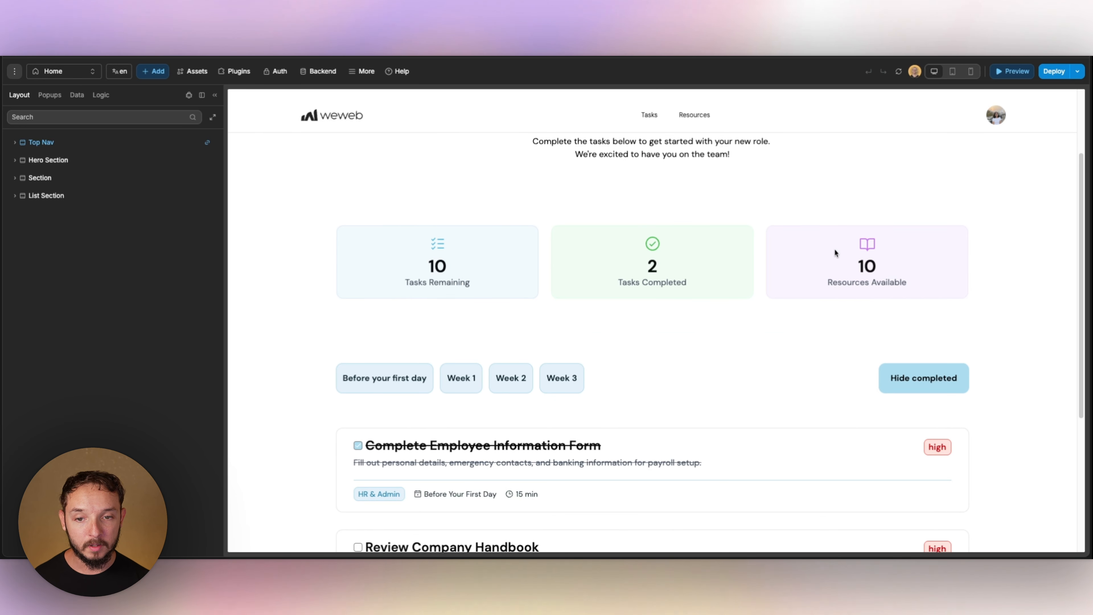
scroll(703, 264, down, 1)
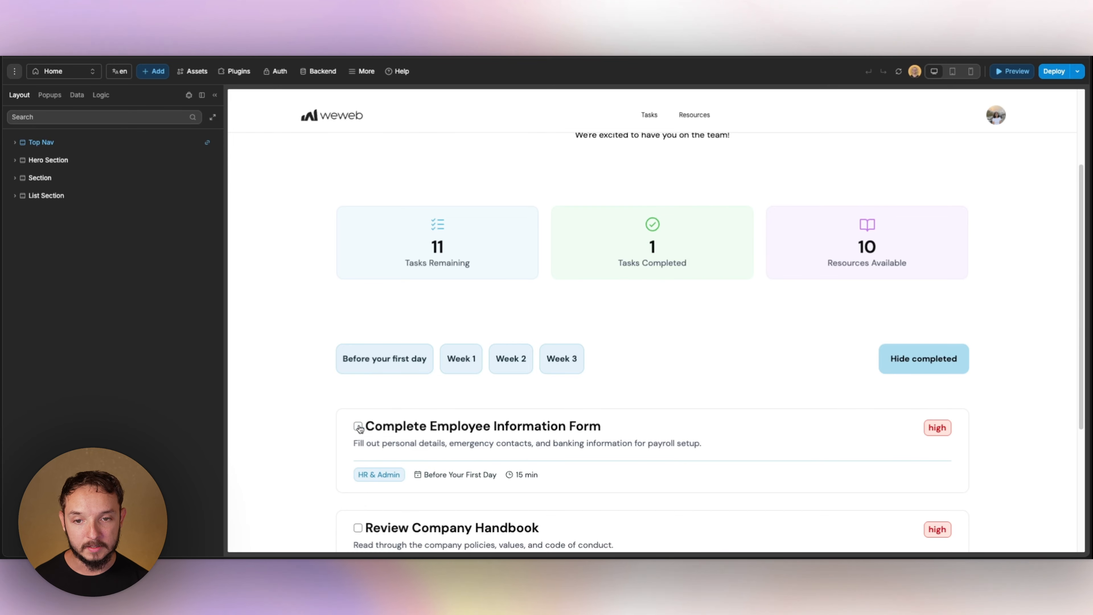
scroll(360, 428, down, 1)
click(357, 496)
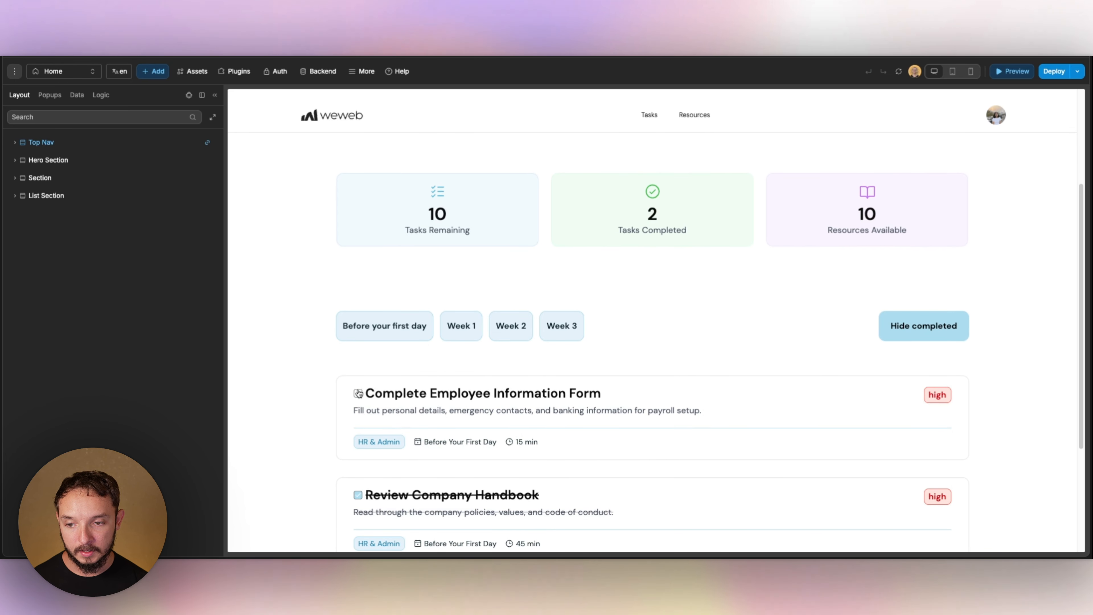
Open the Resources page from the preview and browse its onboarding resource cards
scroll(598, 341, up, 4)
click(696, 115)
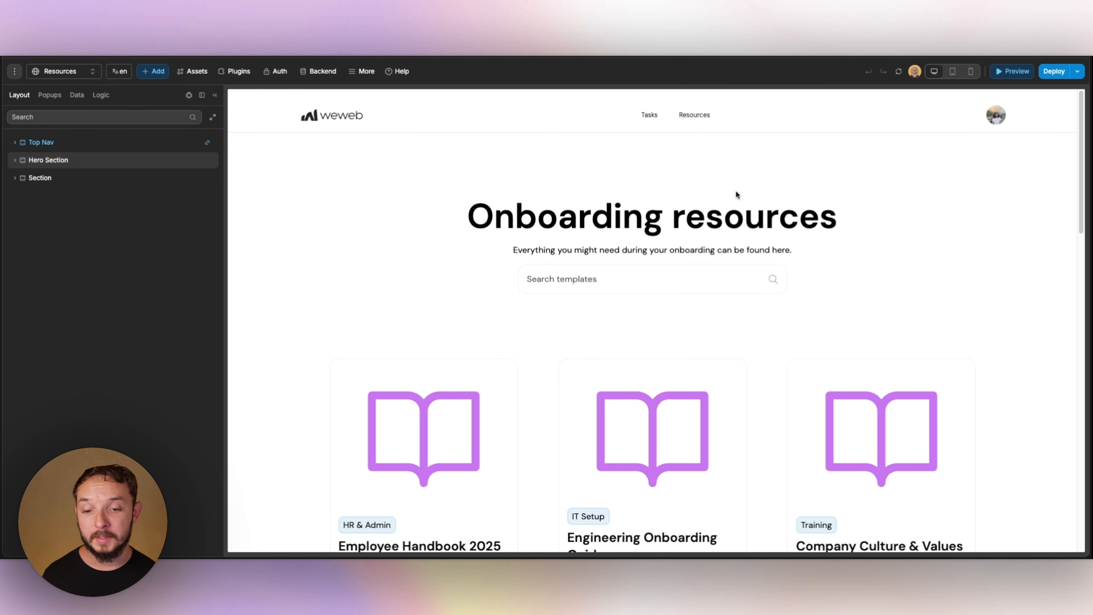
scroll(736, 190, down, 7)
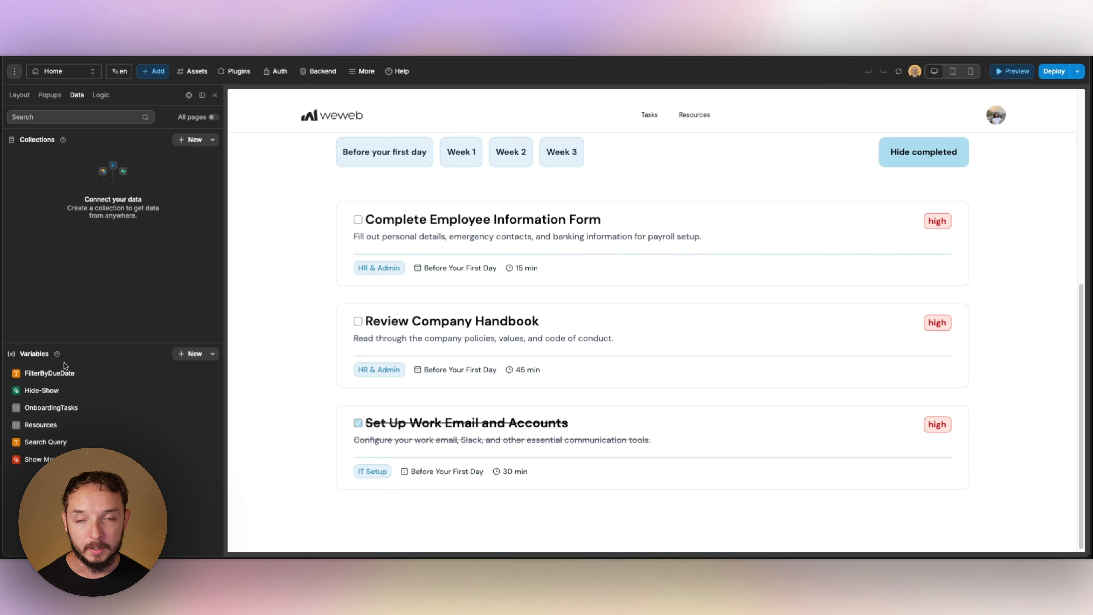
Examine the settings of the FilterByDueDate, Hide-Show, OnboardingTasks, Resources and Search Query variables
click(66, 374)
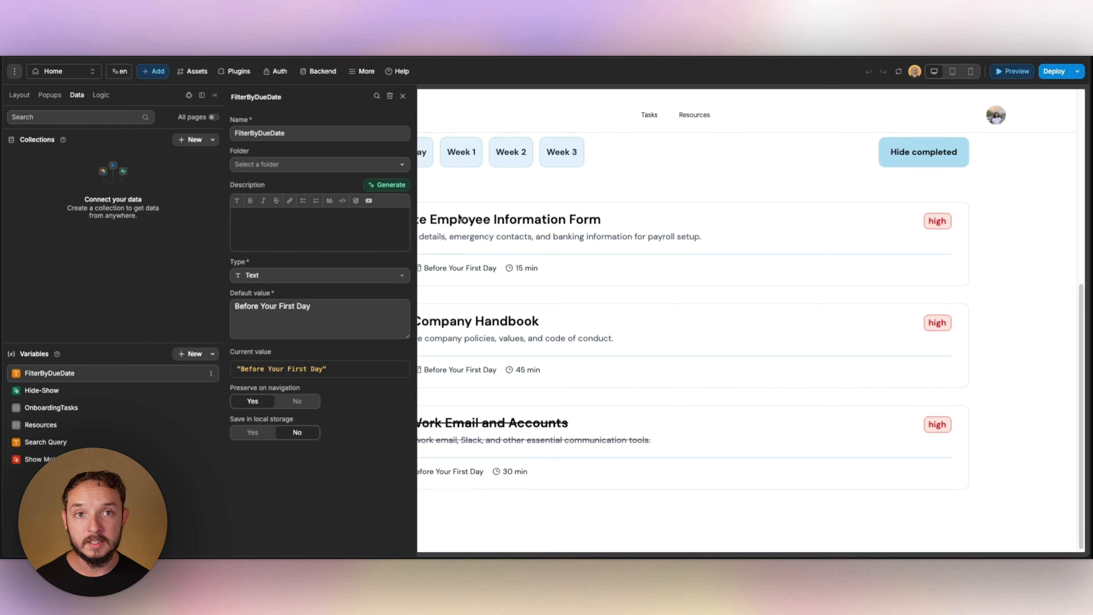
click(659, 189)
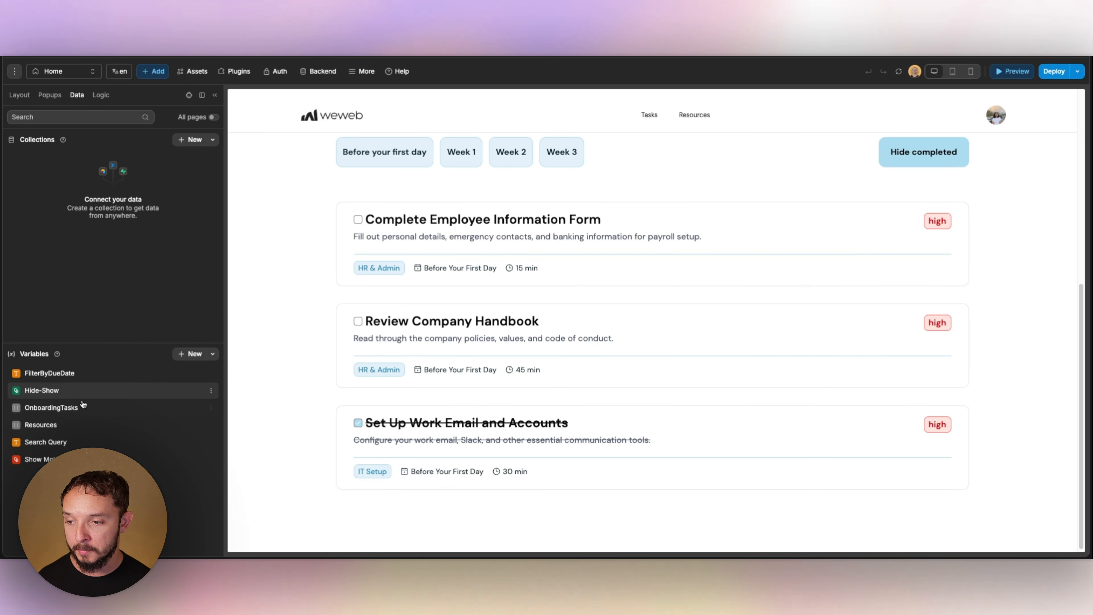
click(66, 396)
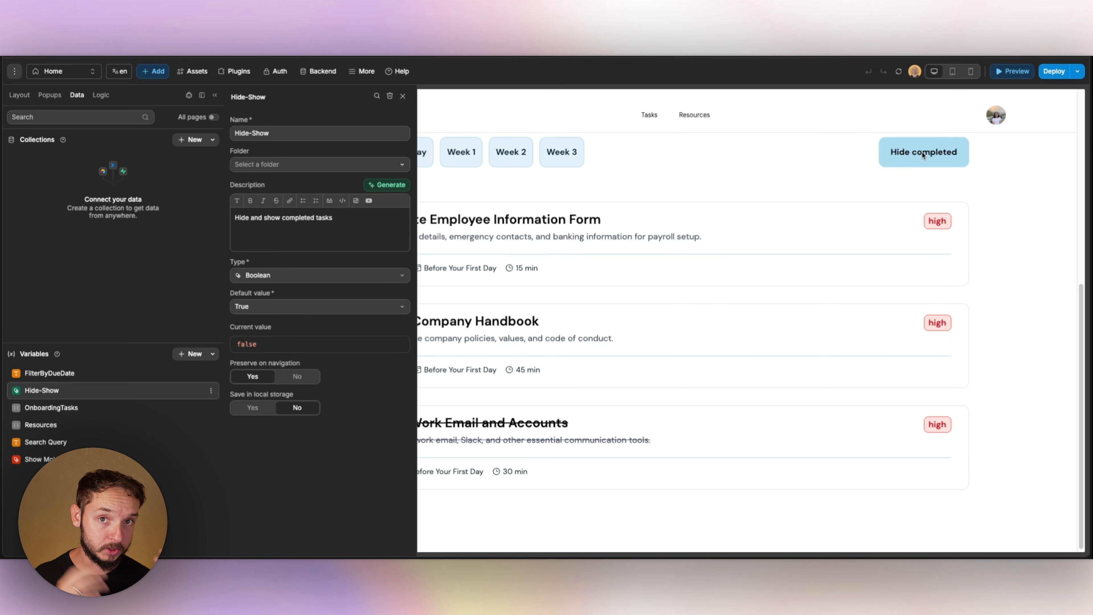
click(89, 409)
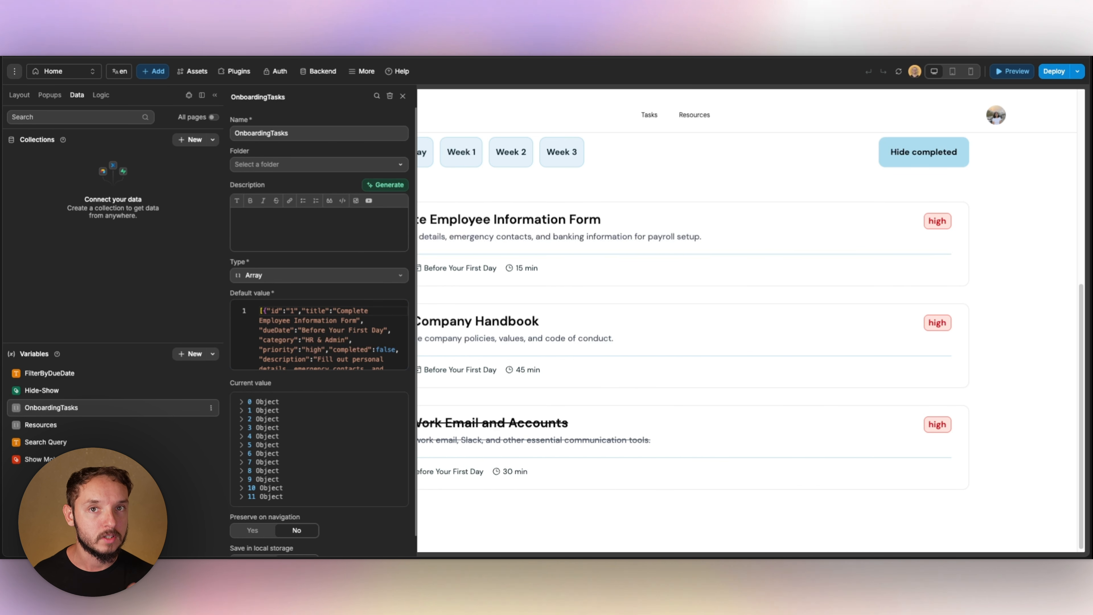
click(62, 426)
click(65, 443)
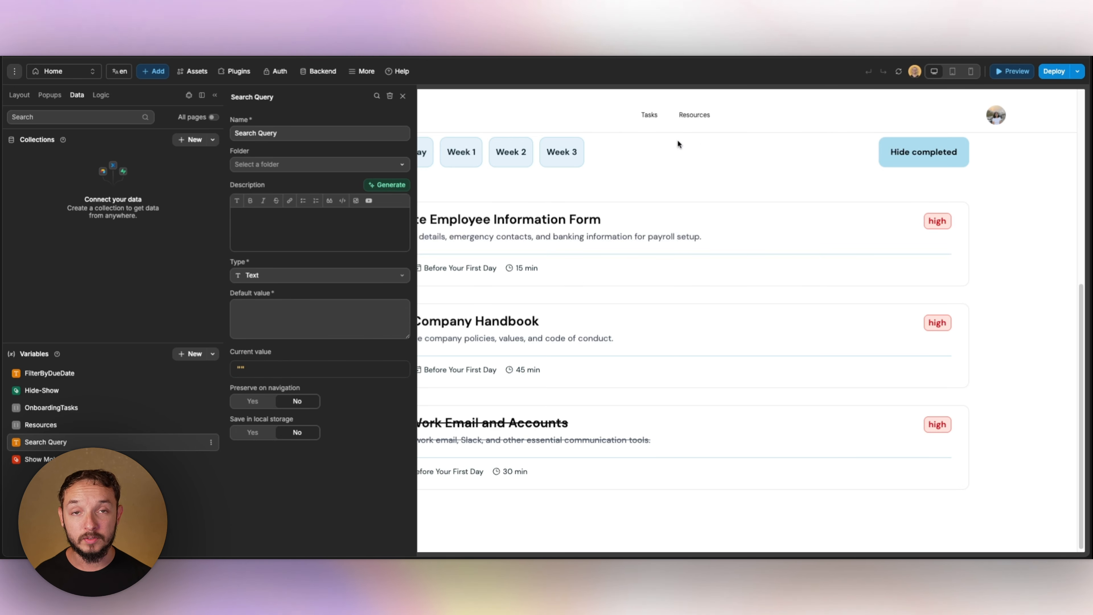
key(Escape)
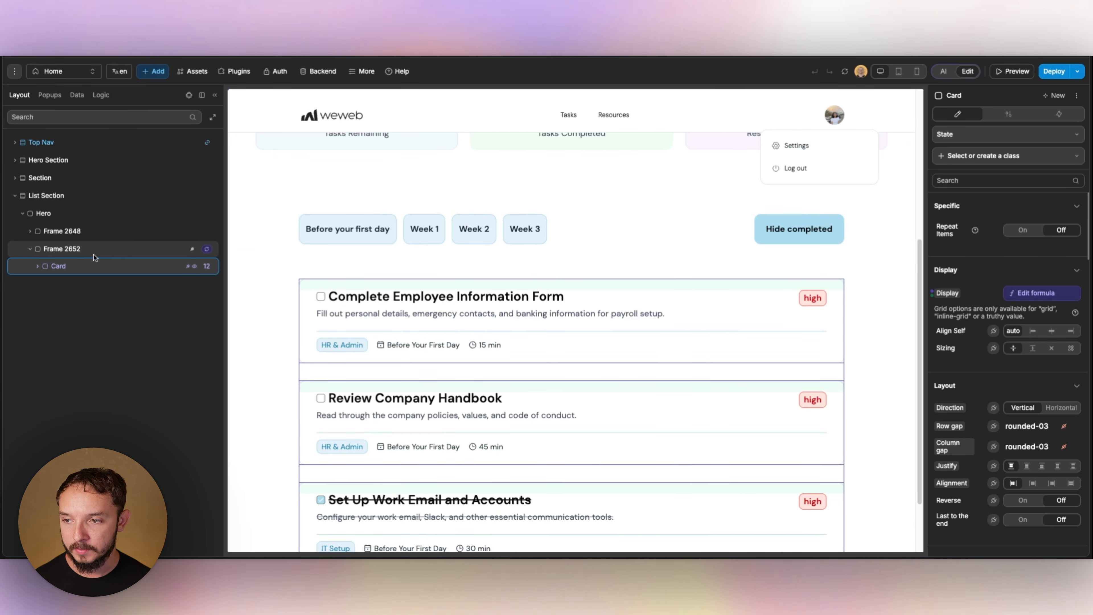
Inspect the Items formula that repeats Frame 2652 and expand objects in its OnboardingTasks array
click(94, 252)
click(1042, 250)
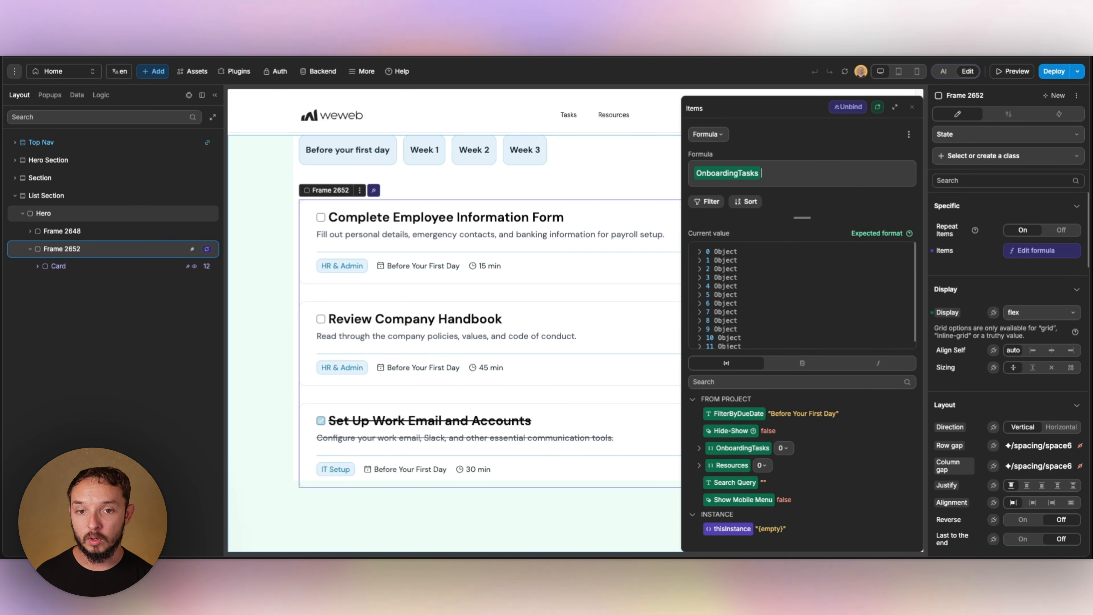
click(732, 278)
scroll(731, 330, down, 2)
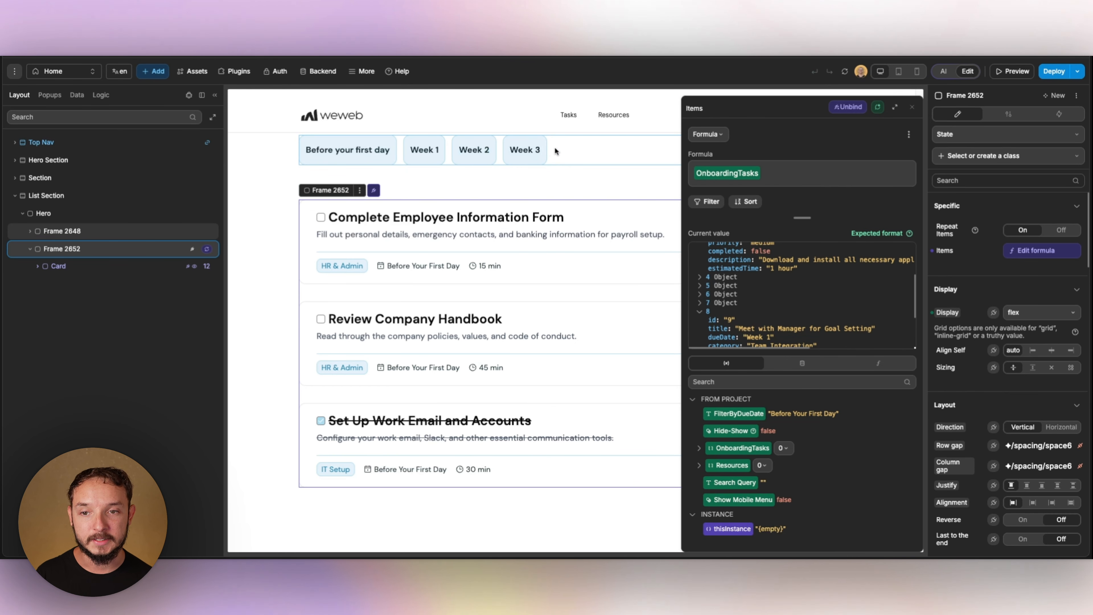
click(913, 107)
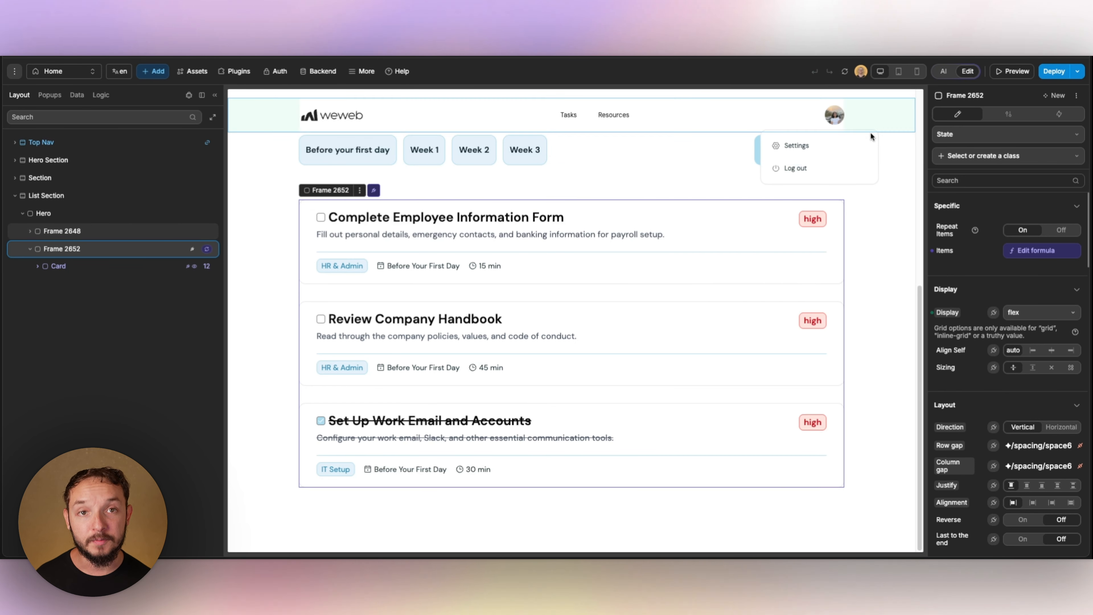
Inspect the task Card's Display formula that combines the due-date filter with the Hide-Show variable
click(58, 266)
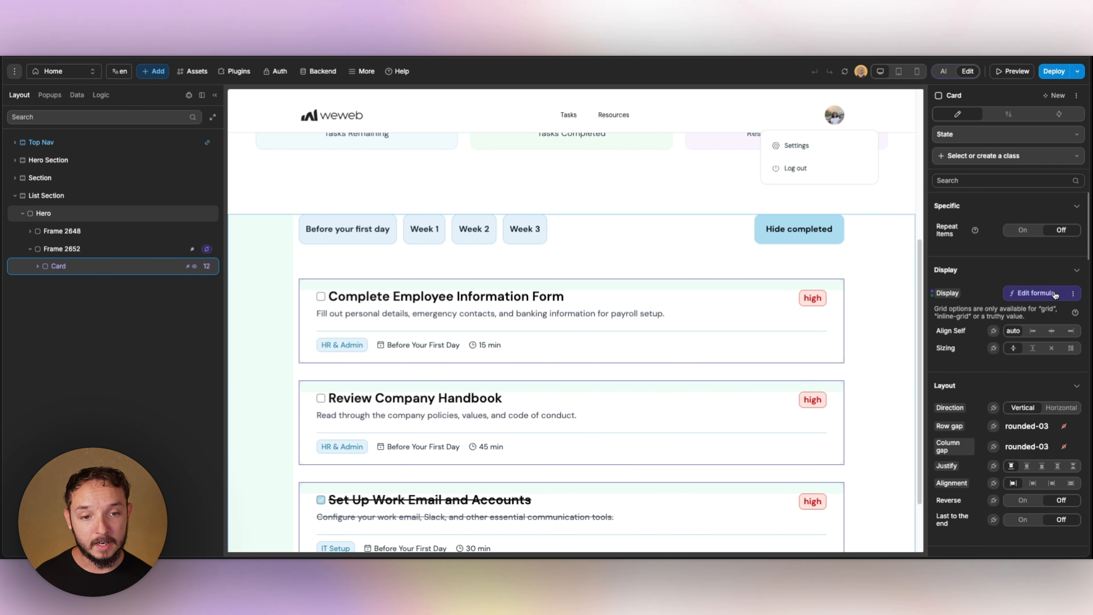
click(1037, 293)
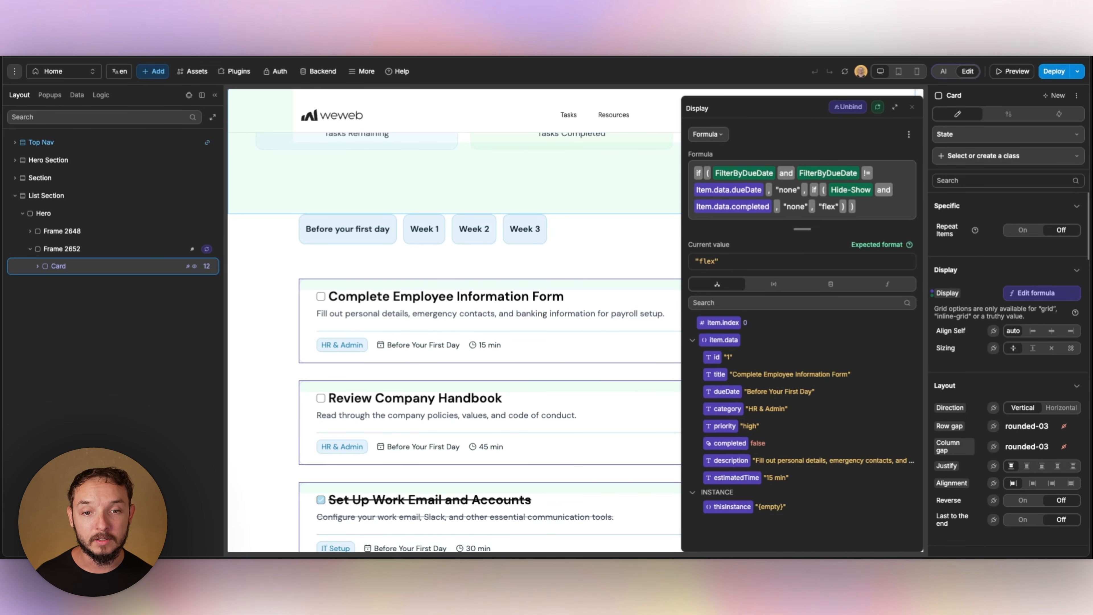
click(913, 107)
Test the Before your first day filter and inspect how its badge and the Week 1 badge change FilterByDueDate on click
click(1012, 72)
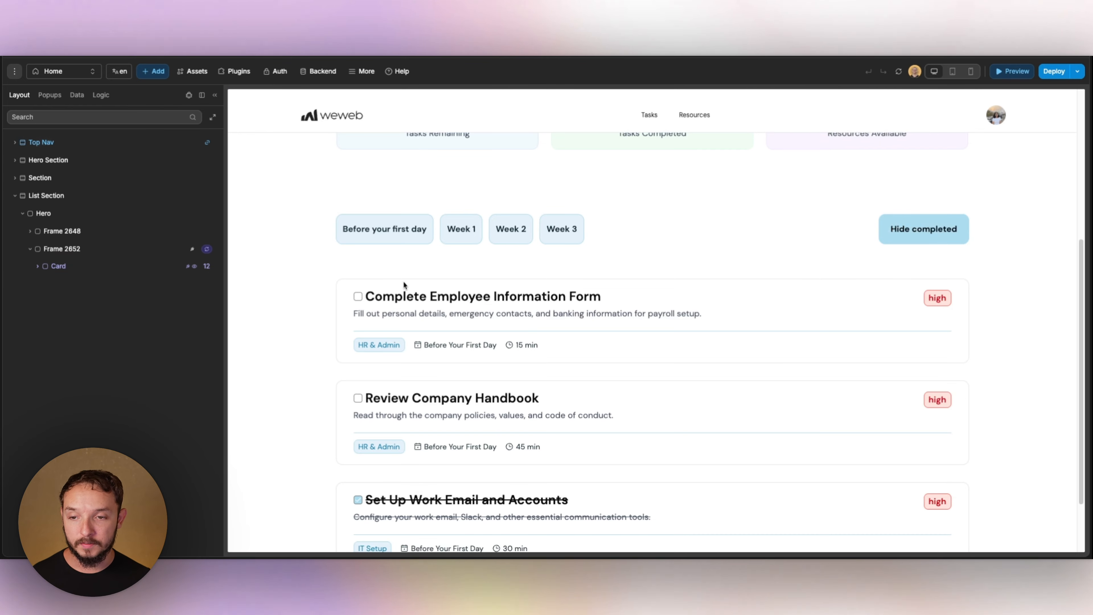
click(406, 233)
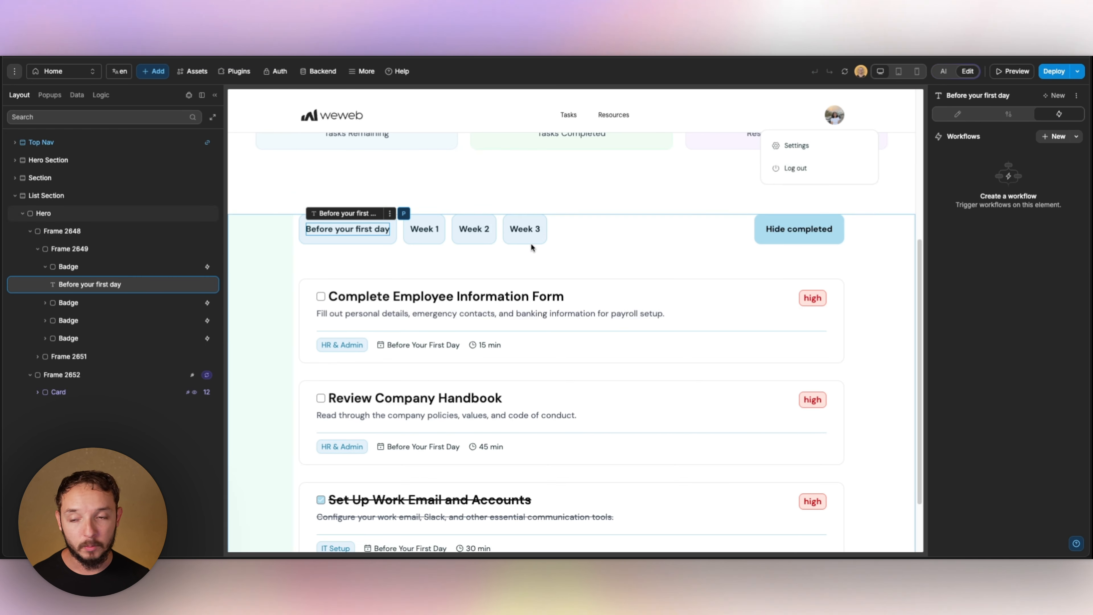
click(388, 242)
click(972, 162)
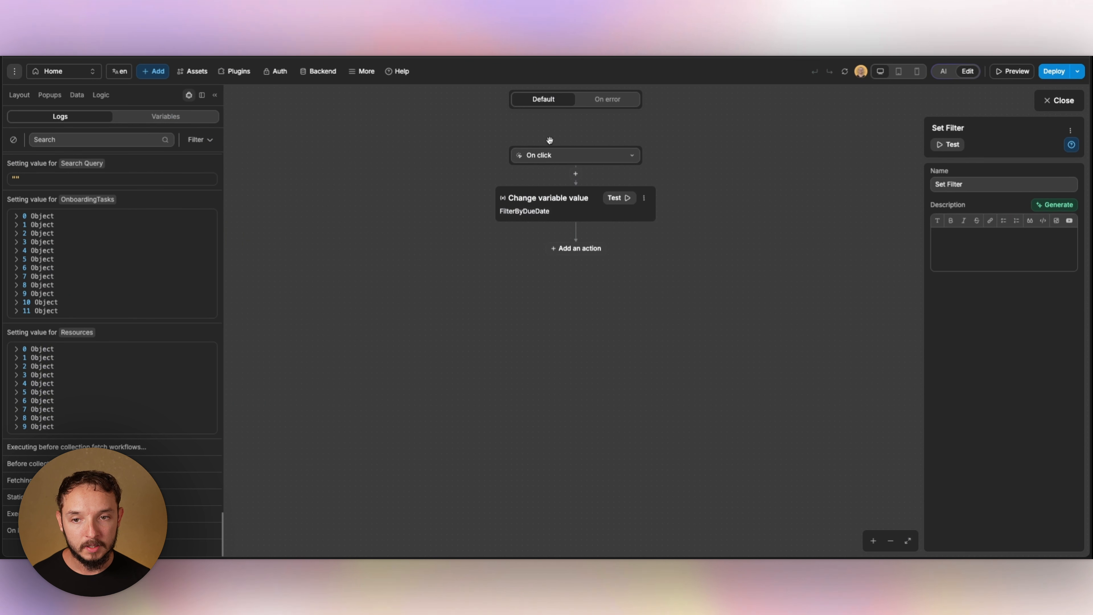
click(561, 211)
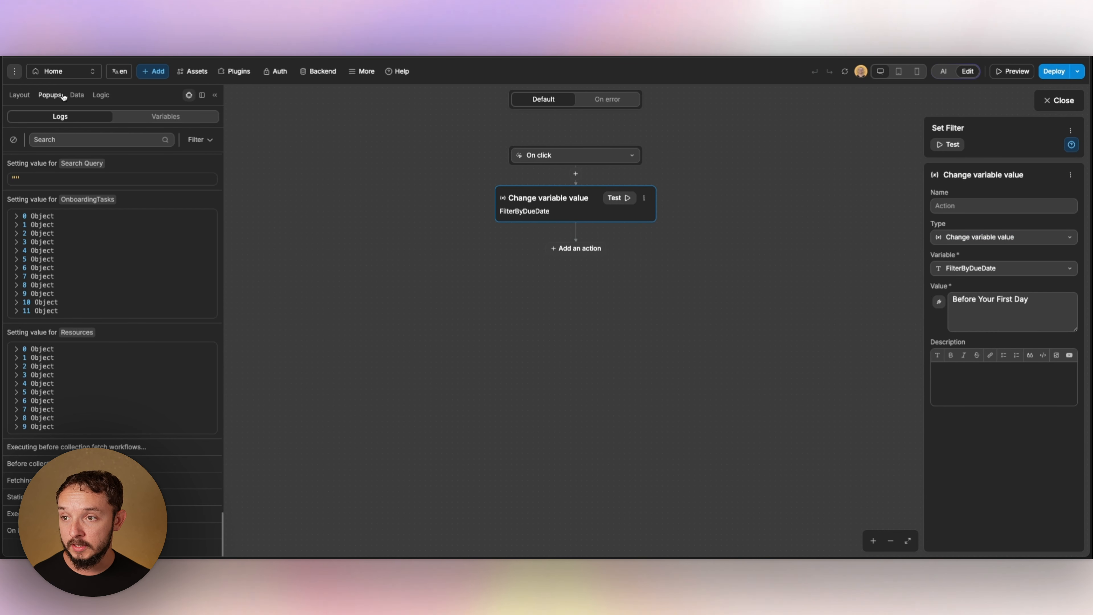
click(77, 94)
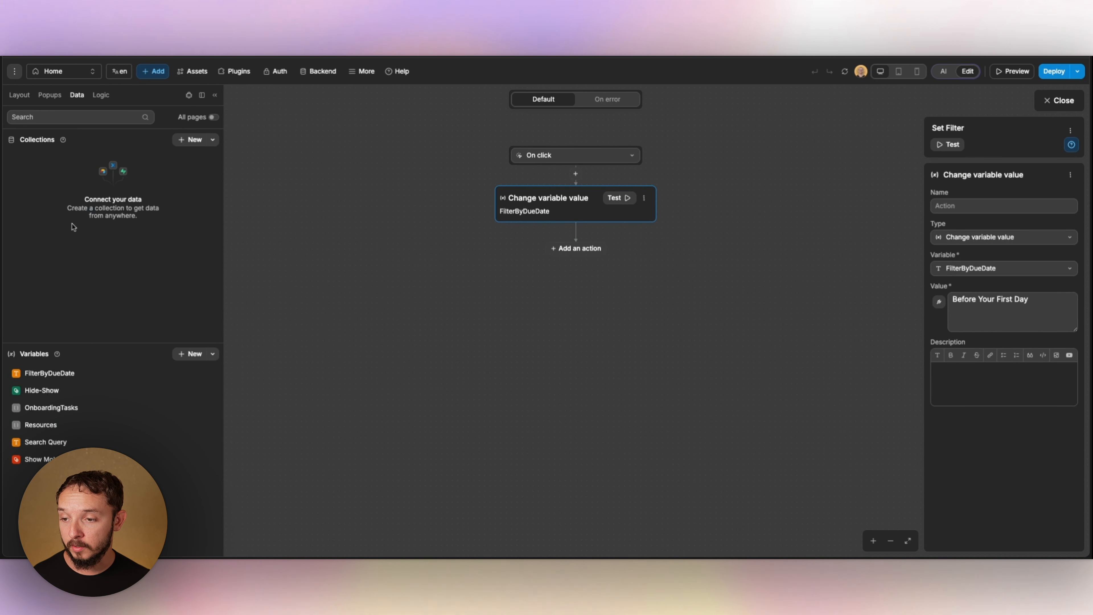
triple_click(1016, 315)
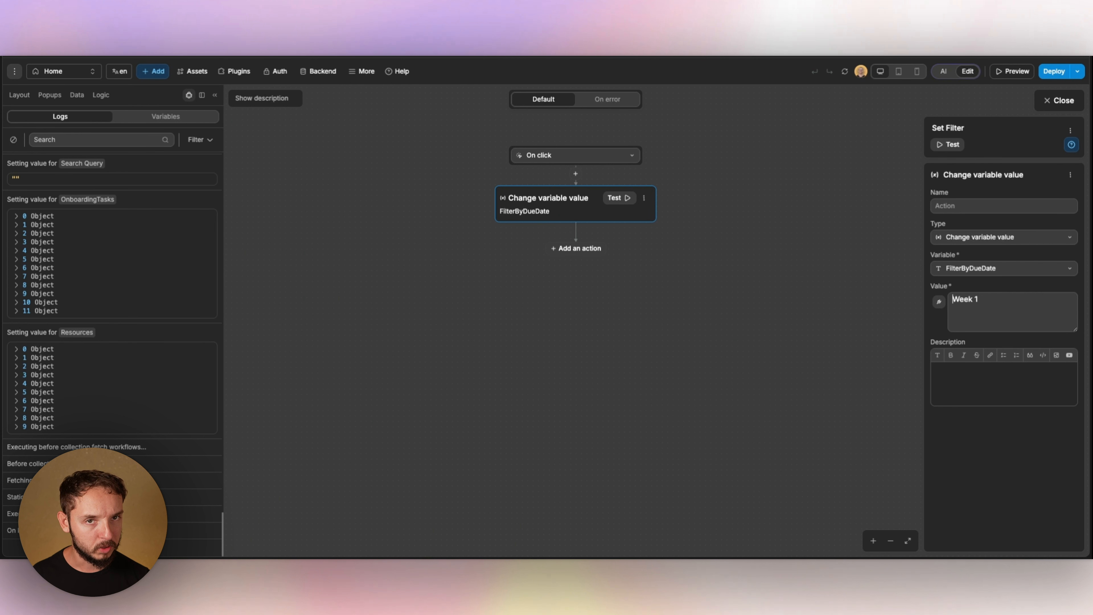
click(1056, 100)
Inspect the Hide completed button's click workflow and the condition of its True/False split
click(816, 241)
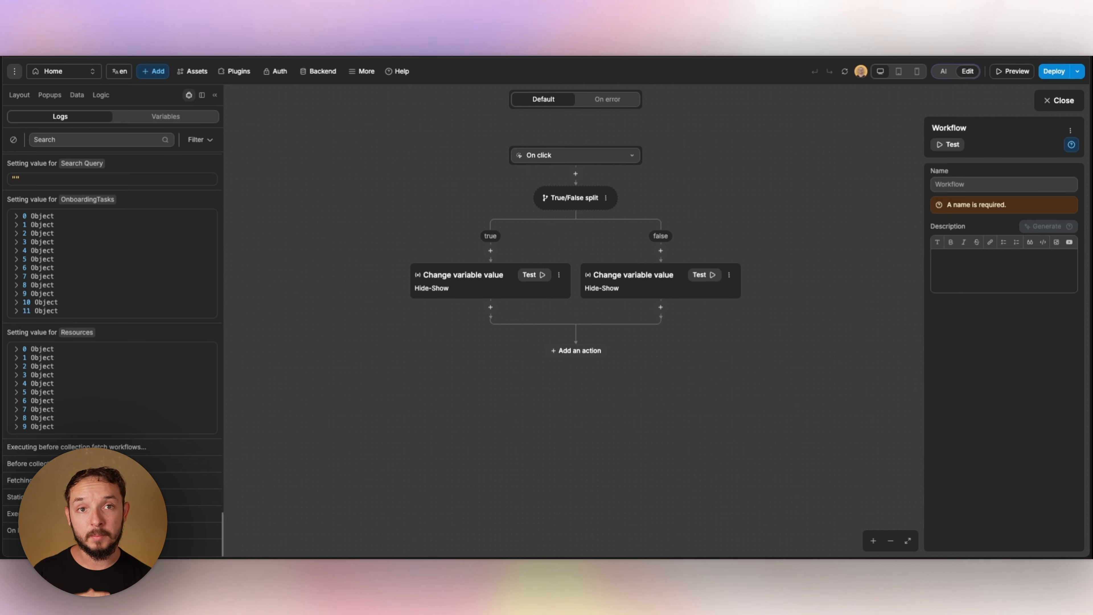
click(570, 206)
click(990, 245)
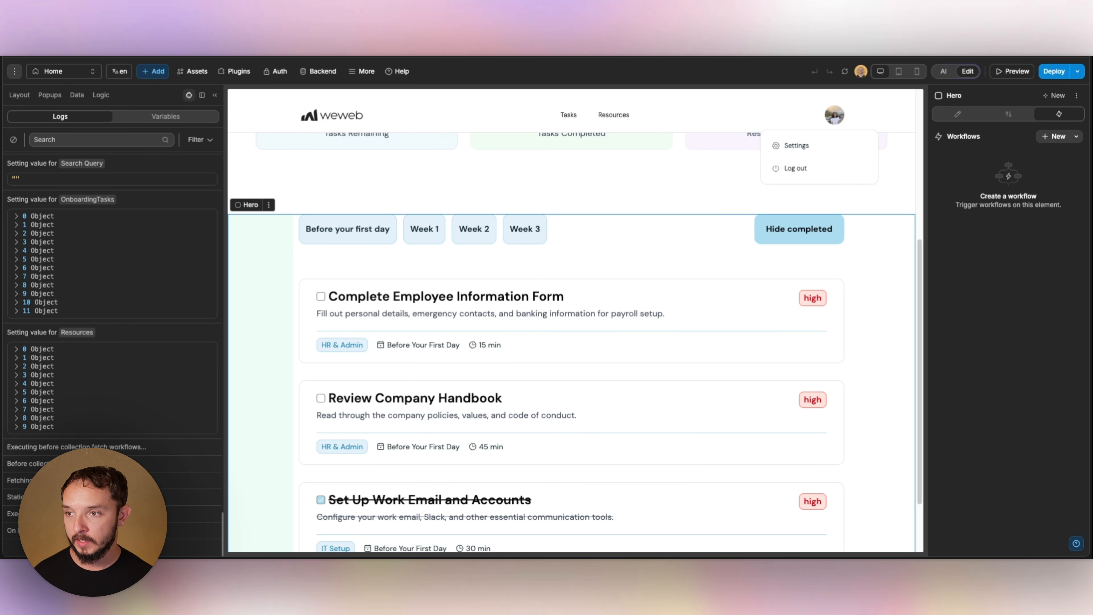
Request a new Metadata API access token in Xano, switch to WeWeb and paste it as the Xano plugin's Metadata API key
click(20, 97)
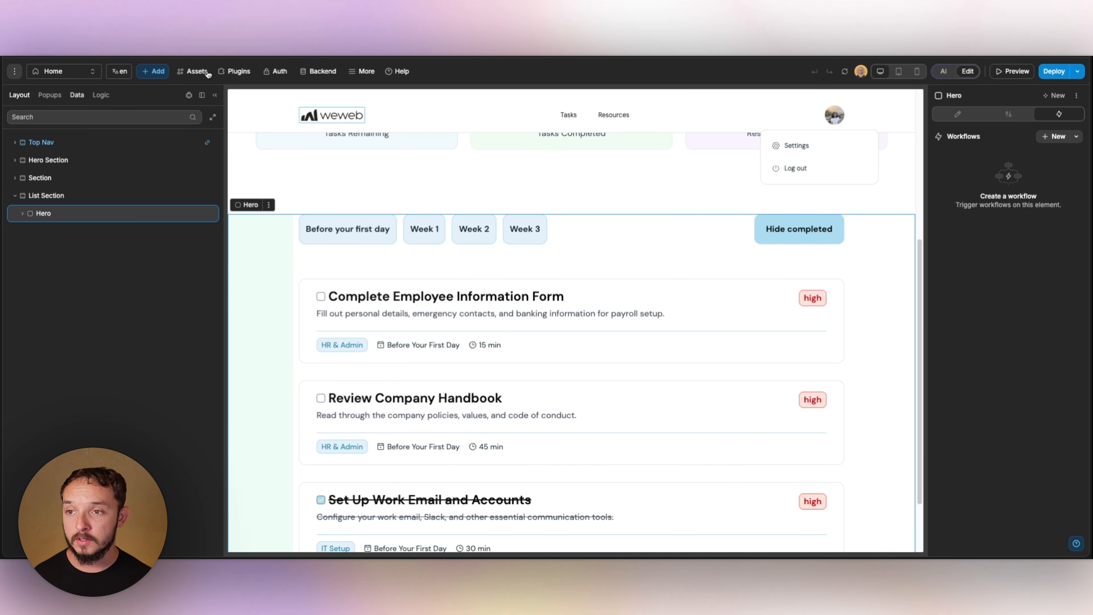
click(237, 72)
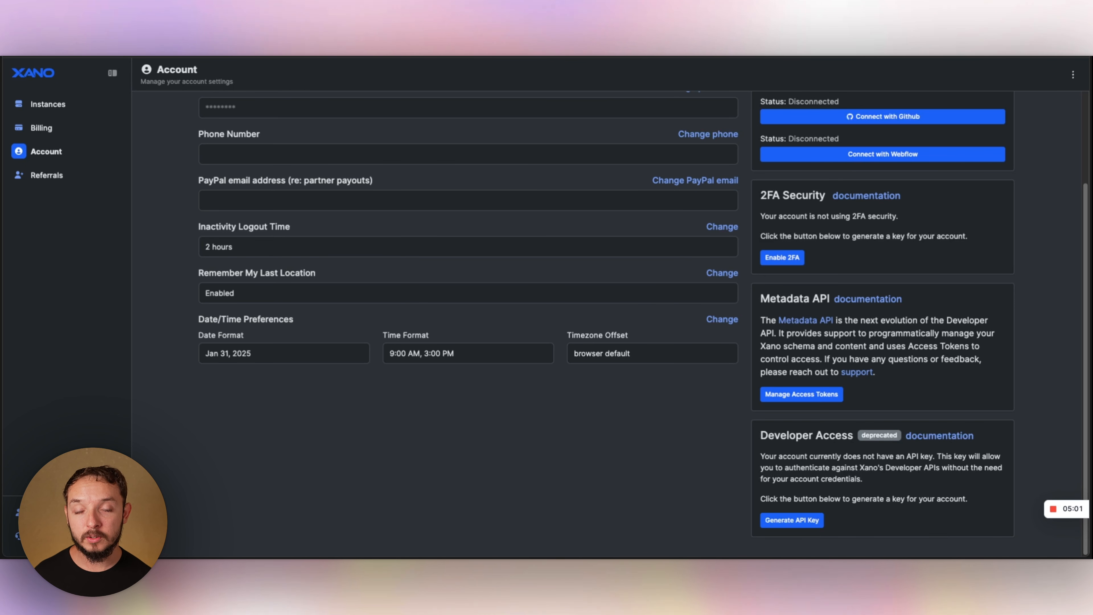
click(797, 392)
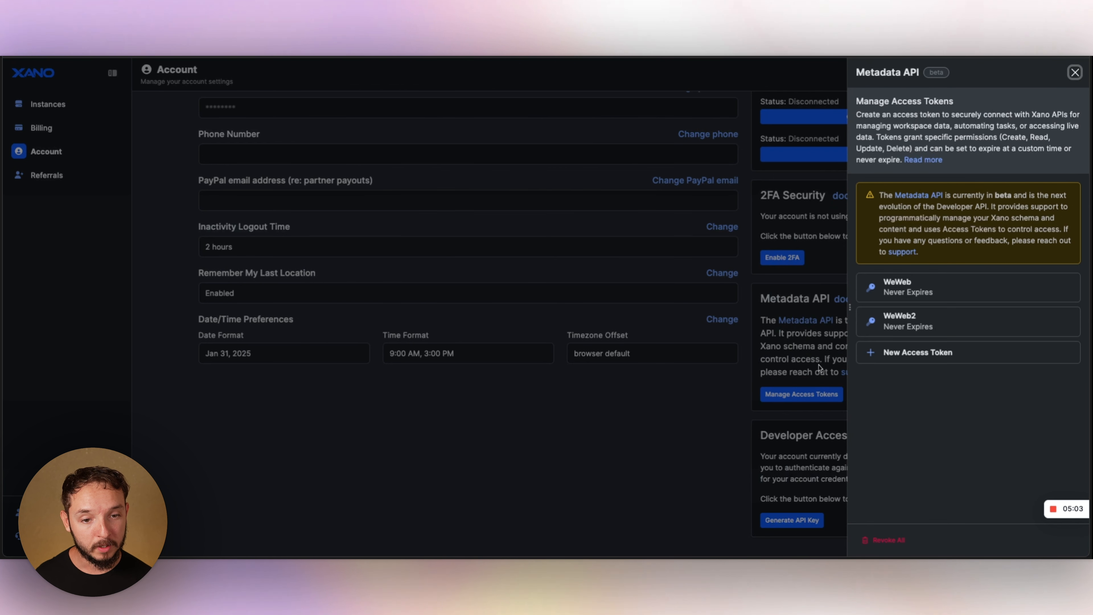
click(1033, 352)
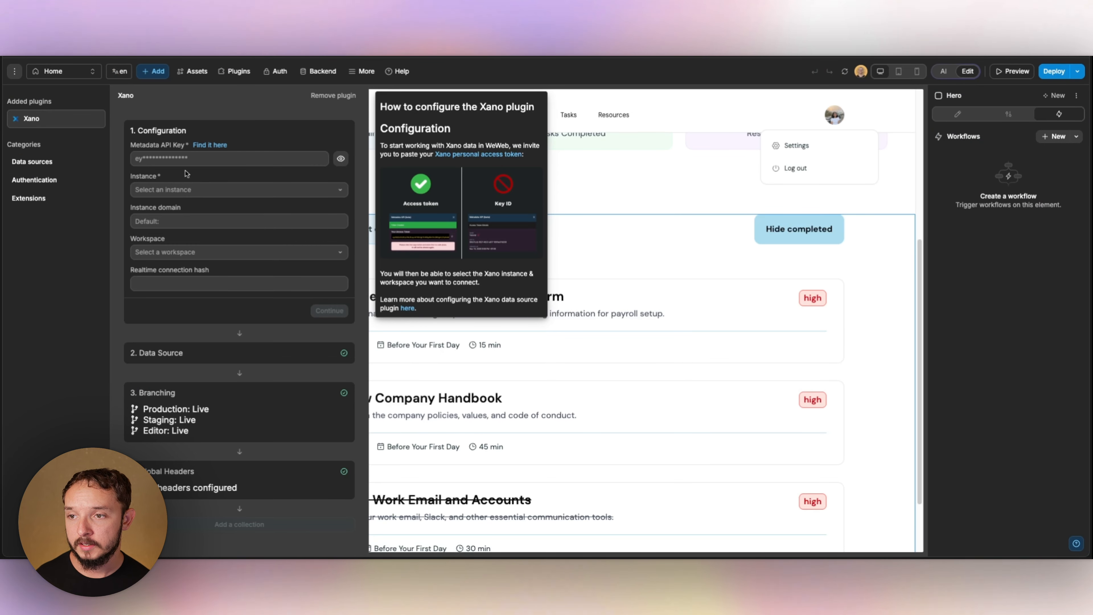
key(ctrl+v)
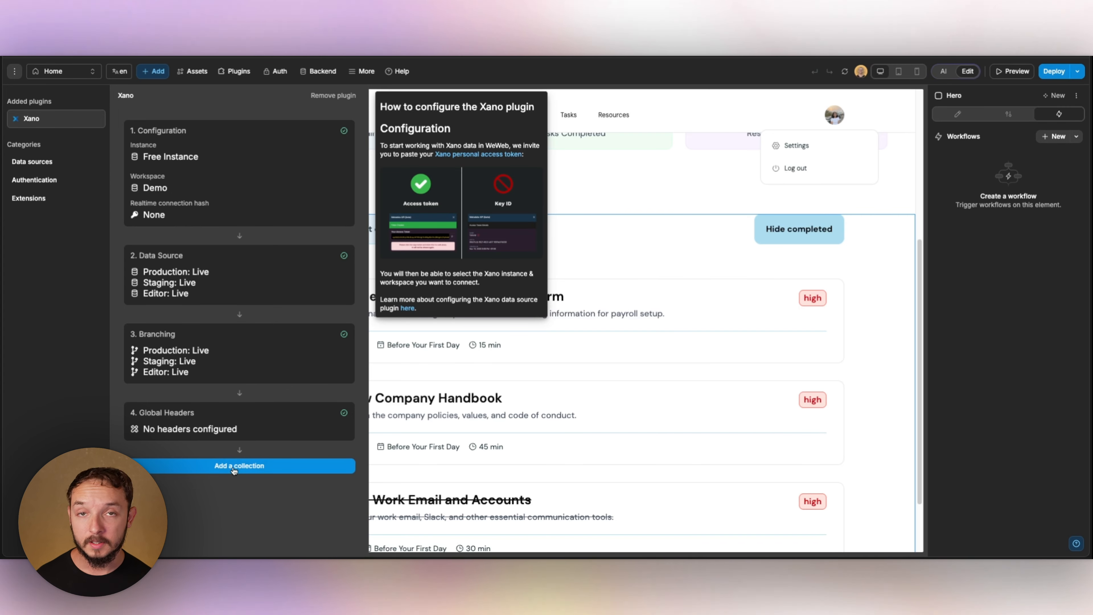
Add a dynamic collection named Tasks with Xano as its source
click(253, 471)
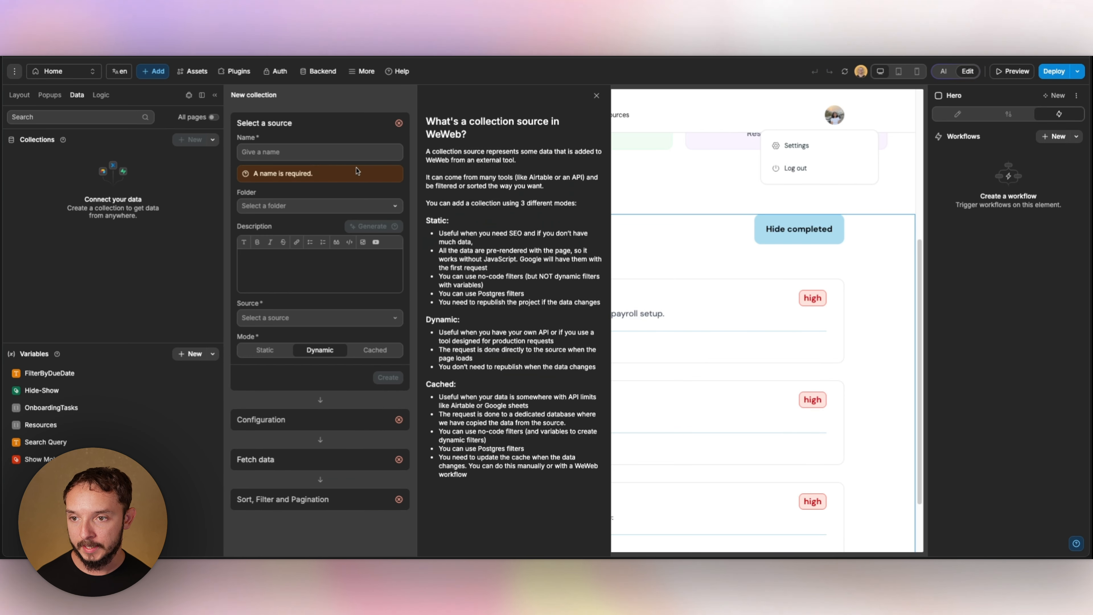
text(Tasks)
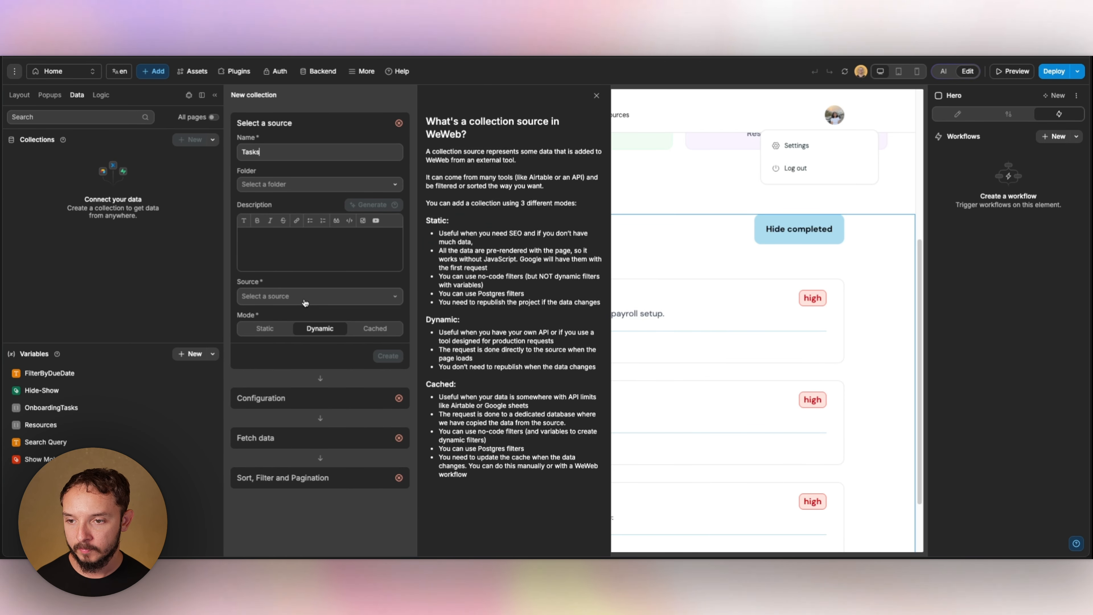
click(278, 297)
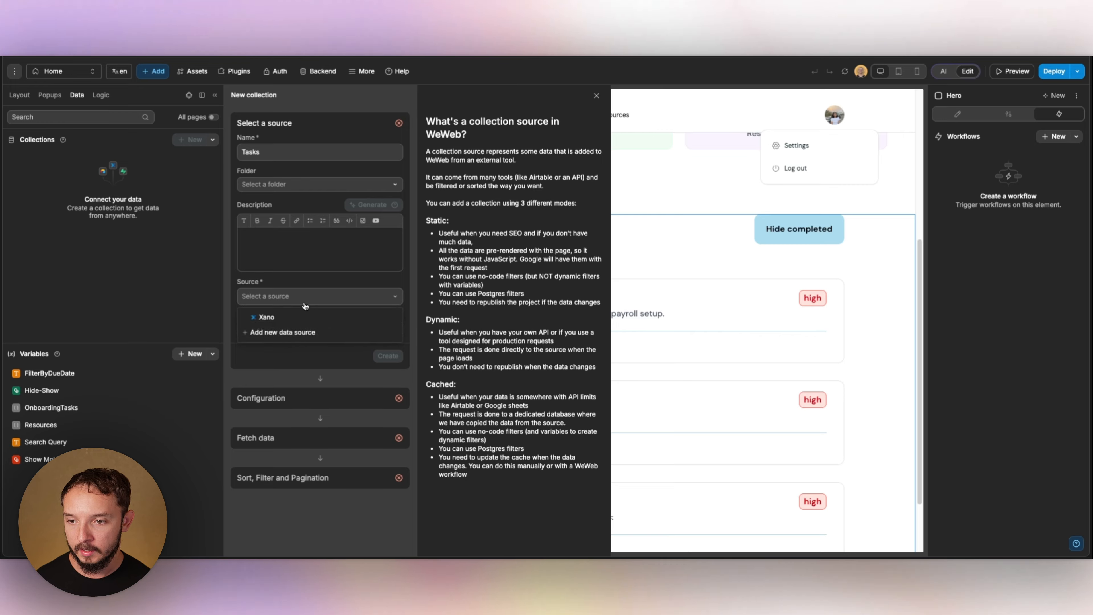
click(384, 361)
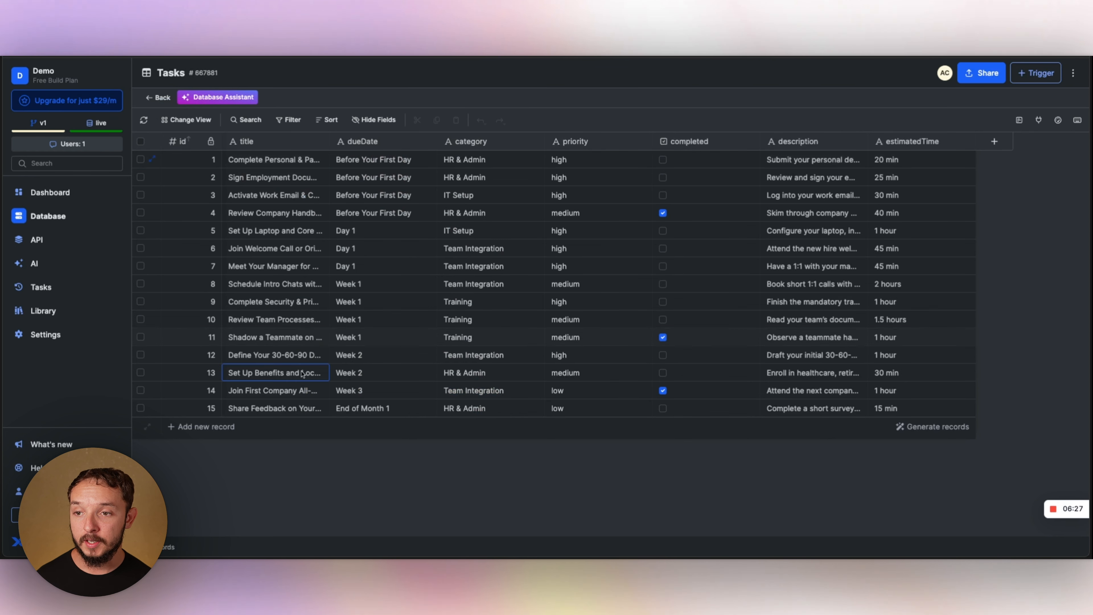
Check the records in Xano's Tasks table and fetch WeWeb's Tasks collection from the Tasks API group's GET /tasks endpoint
click(376, 378)
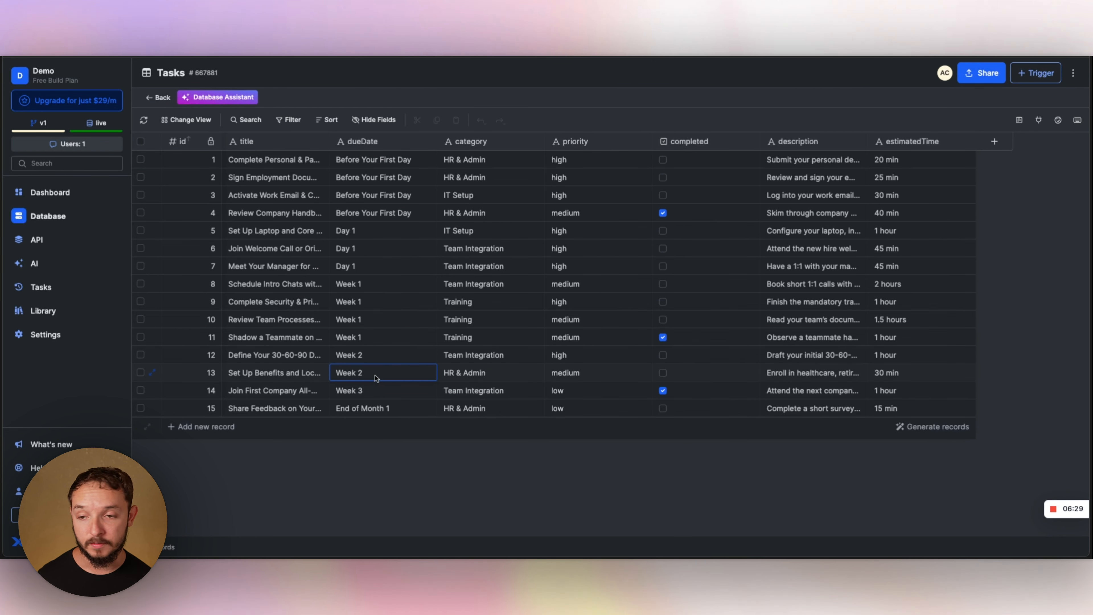
click(313, 197)
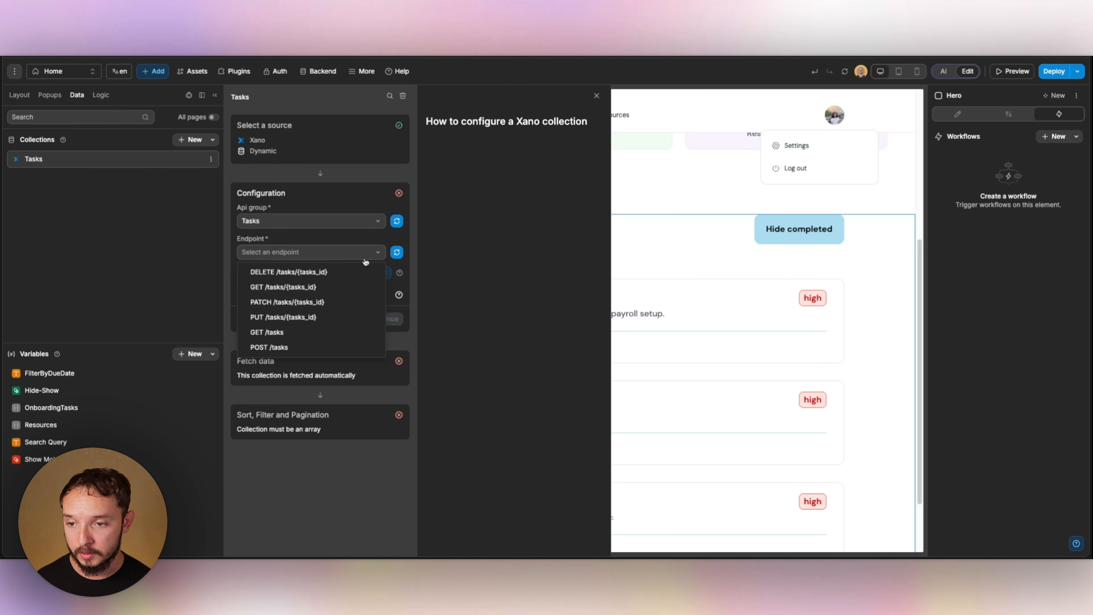
click(312, 287)
click(310, 252)
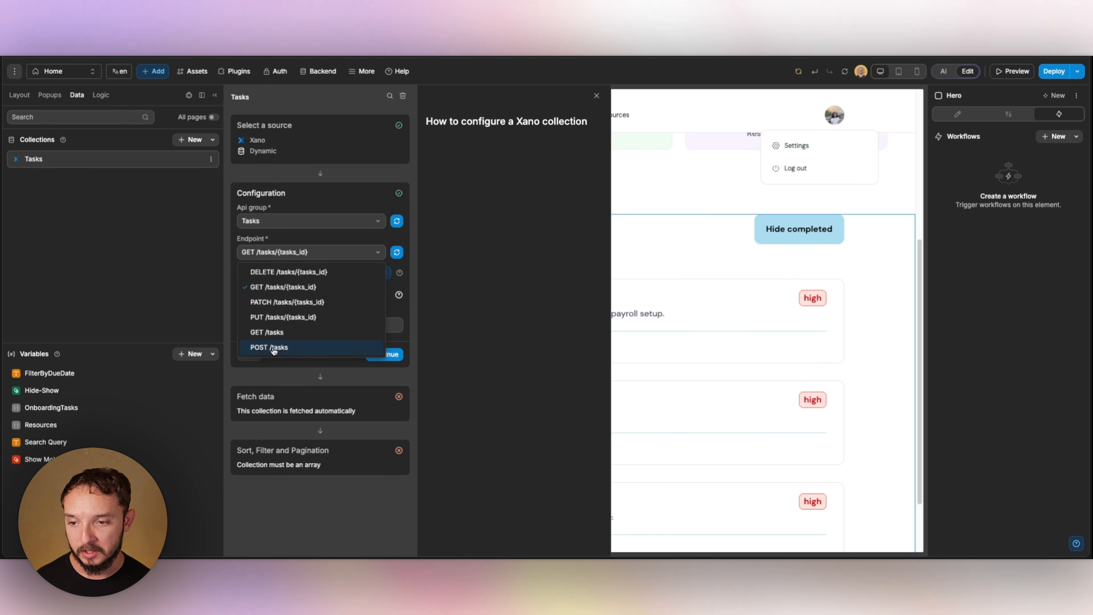
click(276, 332)
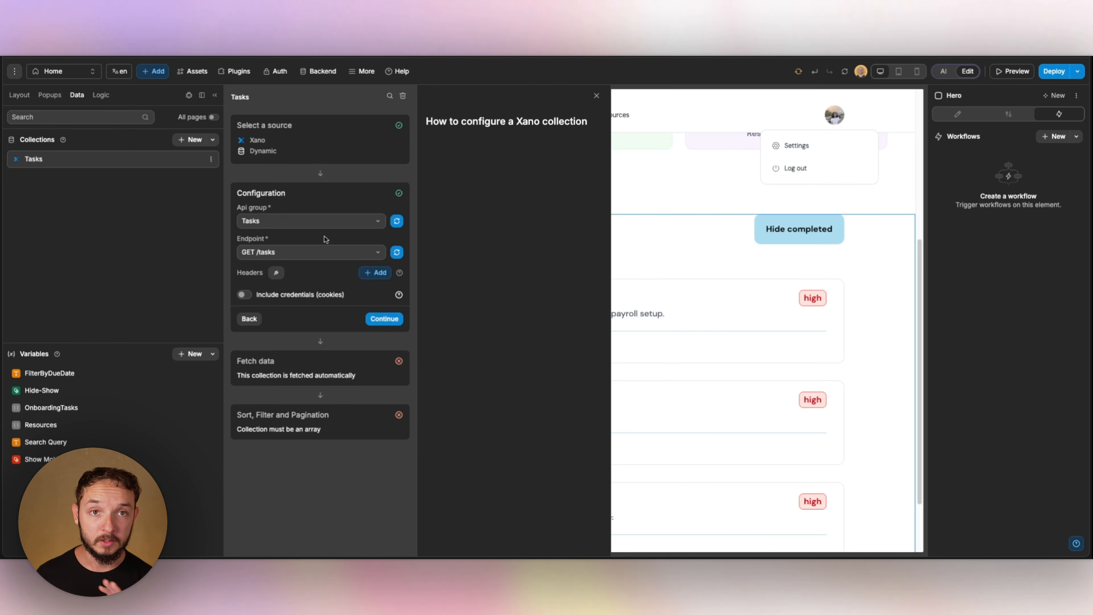
click(385, 319)
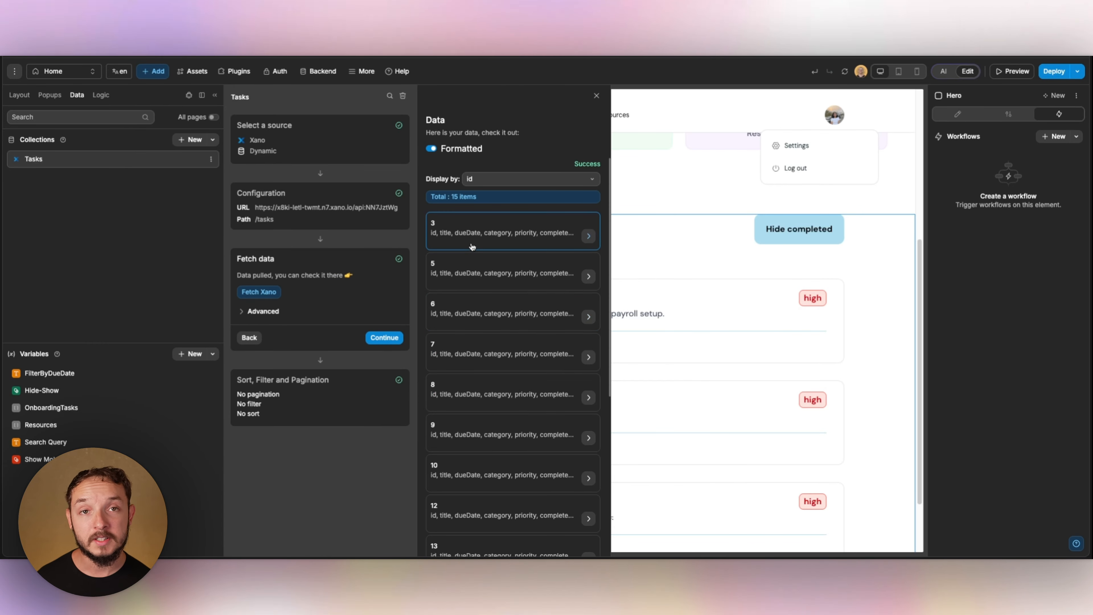
click(384, 337)
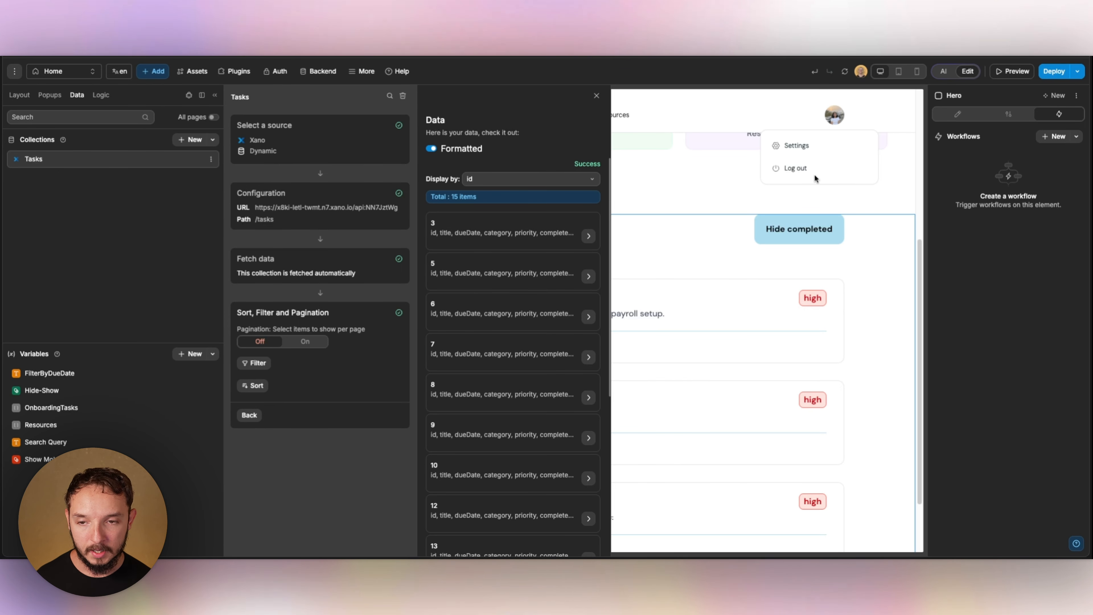
click(866, 277)
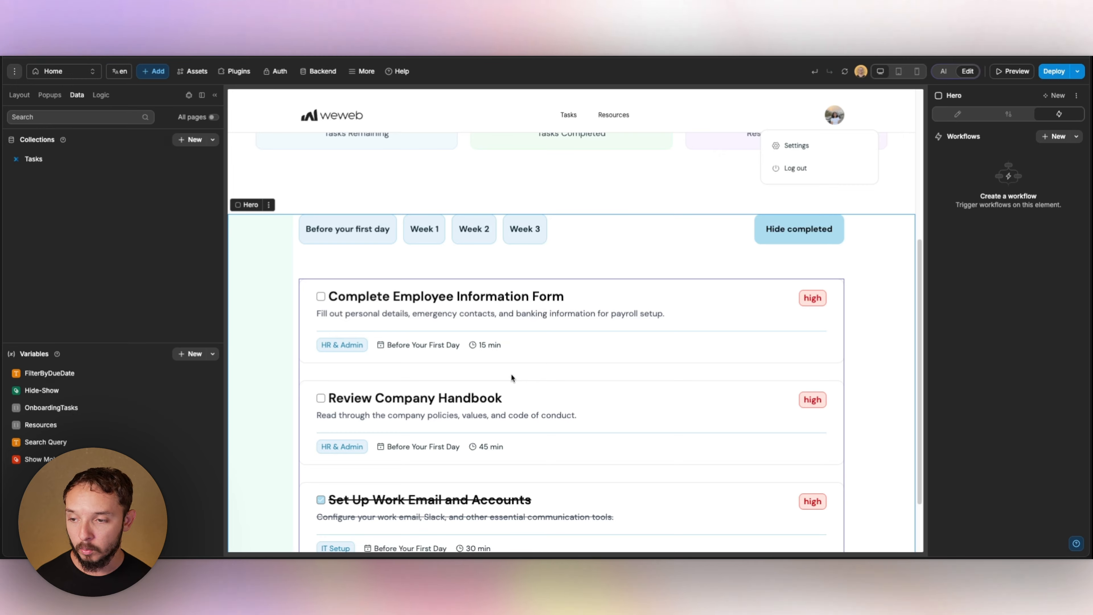
Select Frame 2652 around the task cards and review the array stored in the OnboardingTasks variable
click(392, 377)
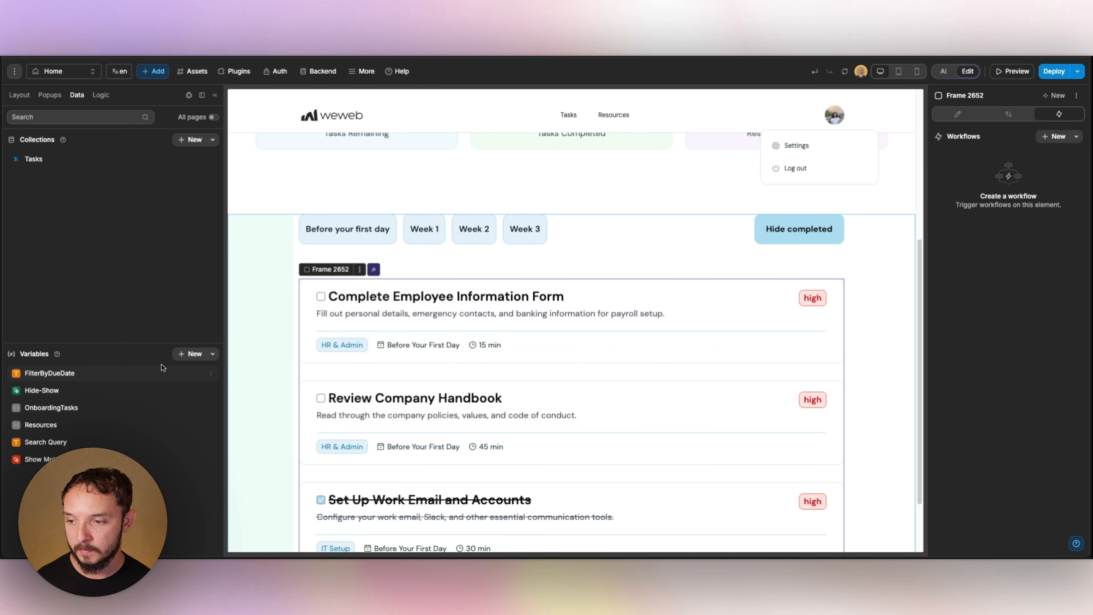
click(48, 408)
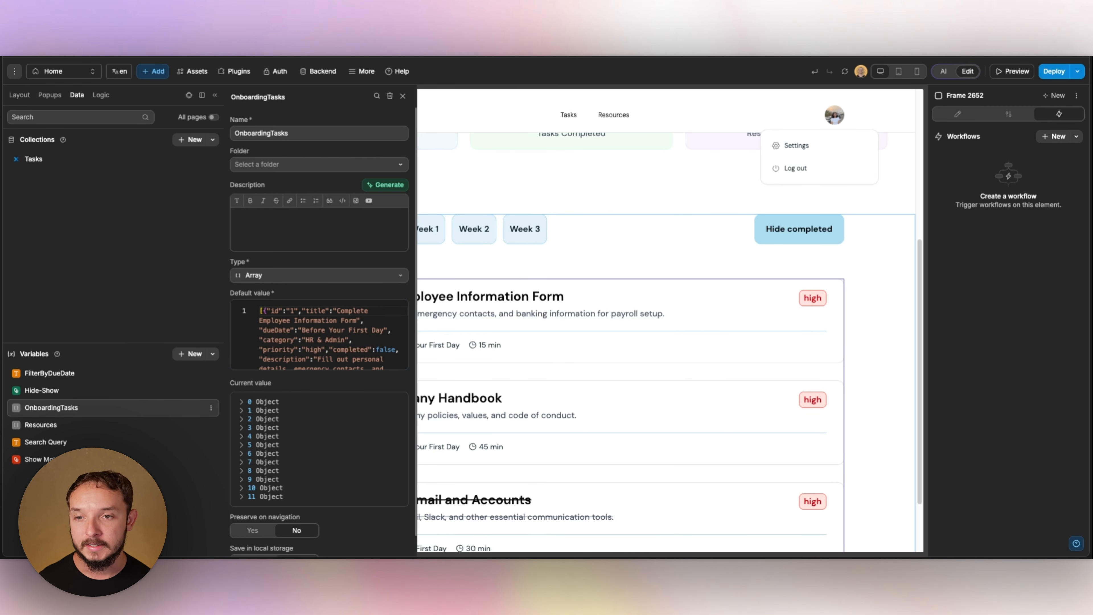
click(403, 96)
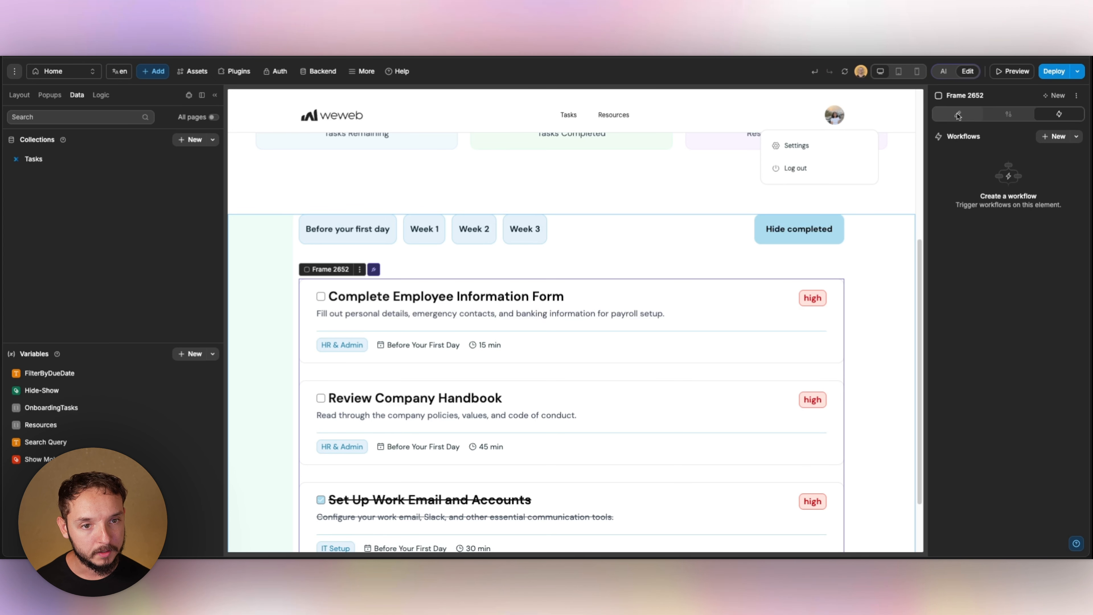
Replace OnboardingTasks with Tasks.data in the Items formula that repeats Frame 2652
click(984, 115)
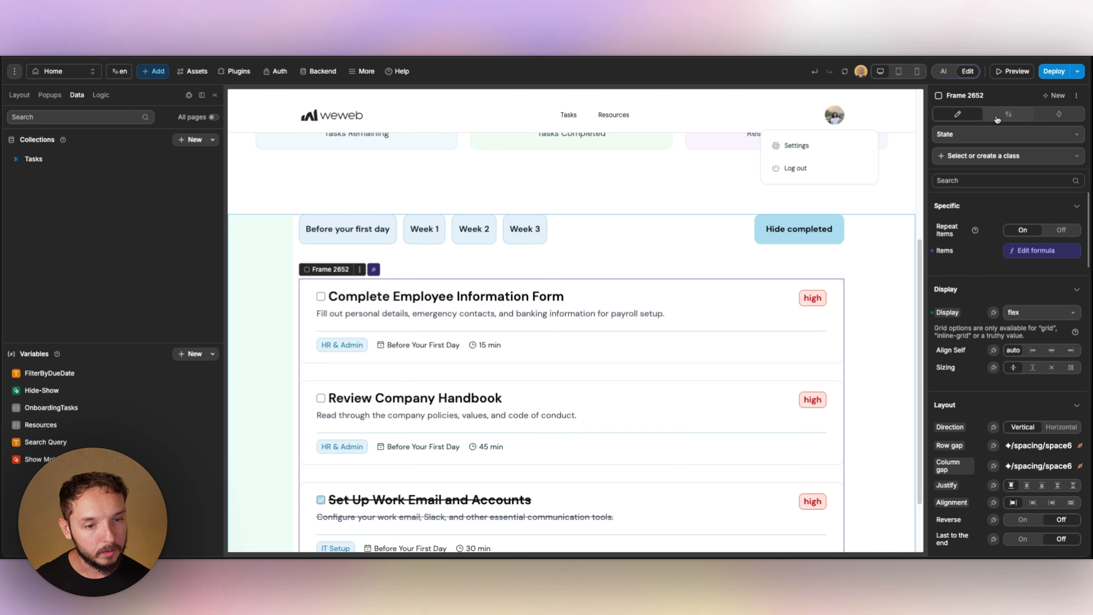
click(1036, 250)
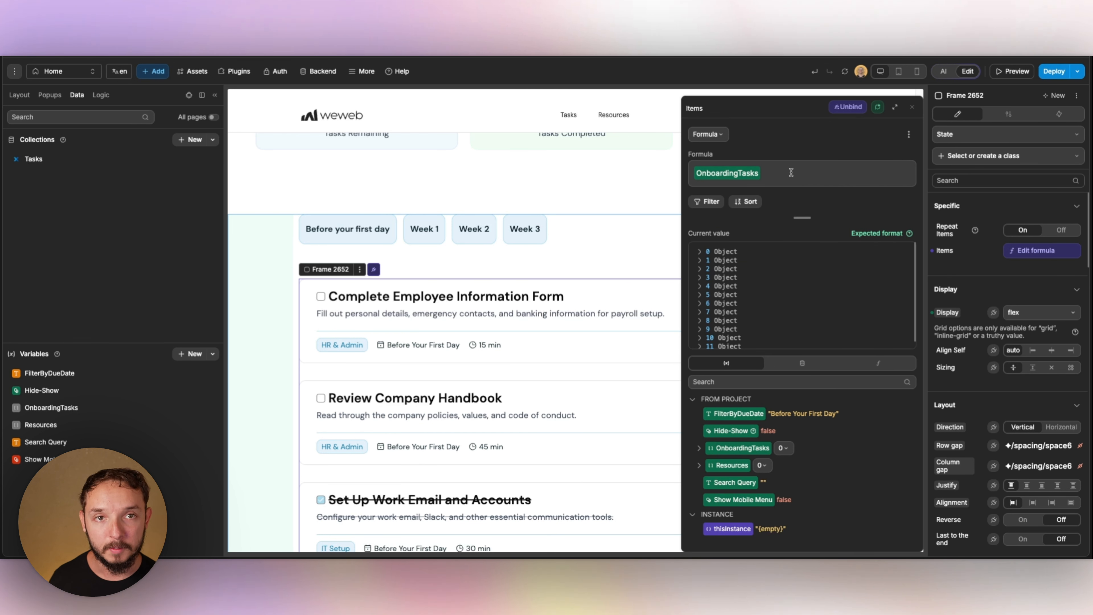
key(BackSpace)
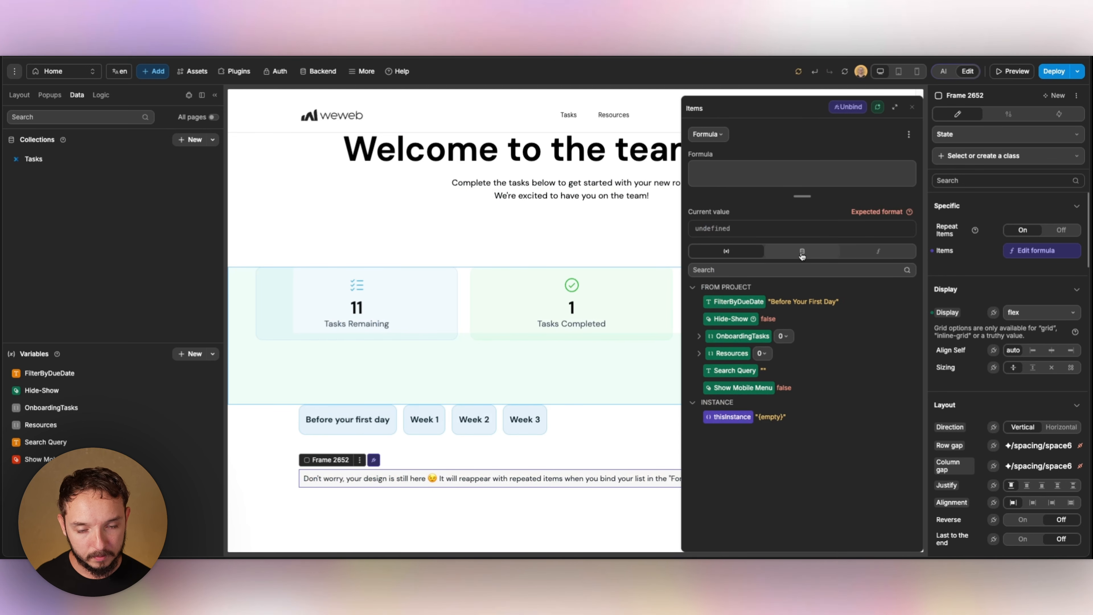
click(803, 251)
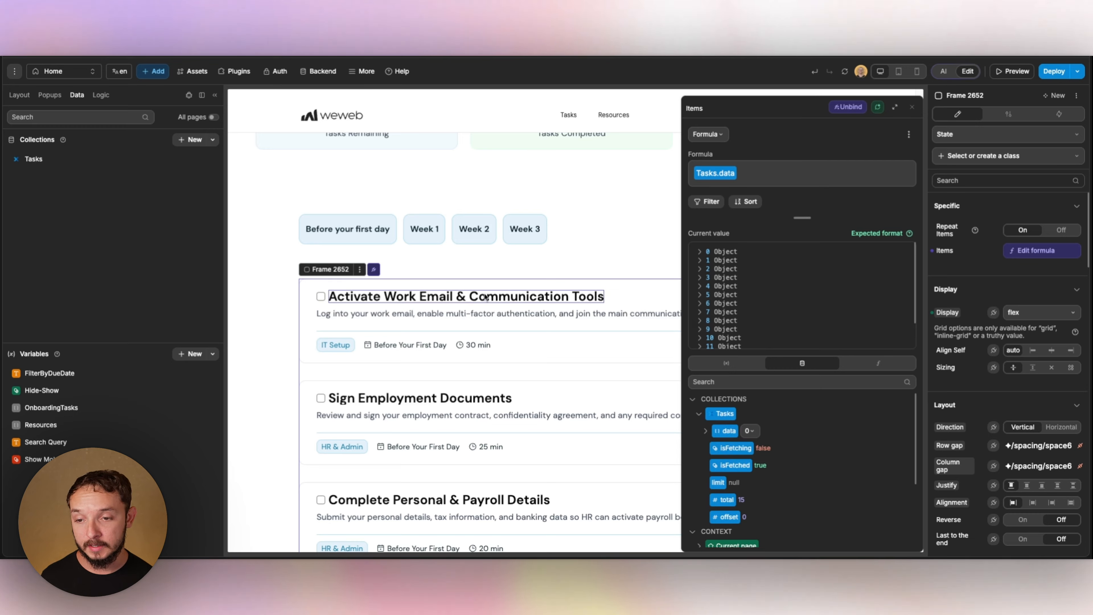
click(912, 107)
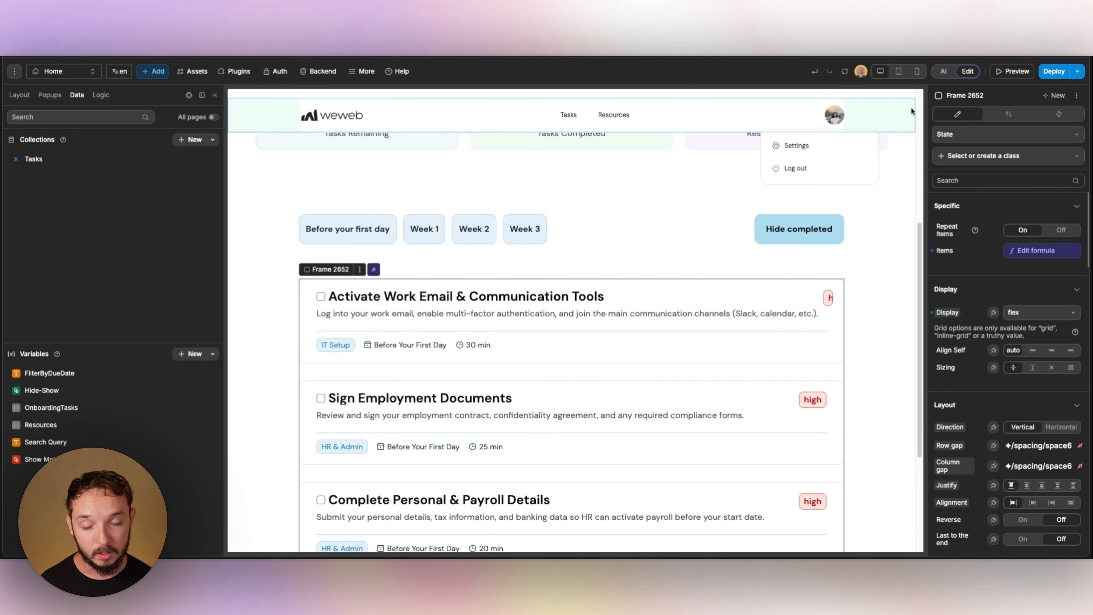
Preview the page with the debug logs shown and test the Activate Work Email & Communication Tools checkbox
click(1000, 73)
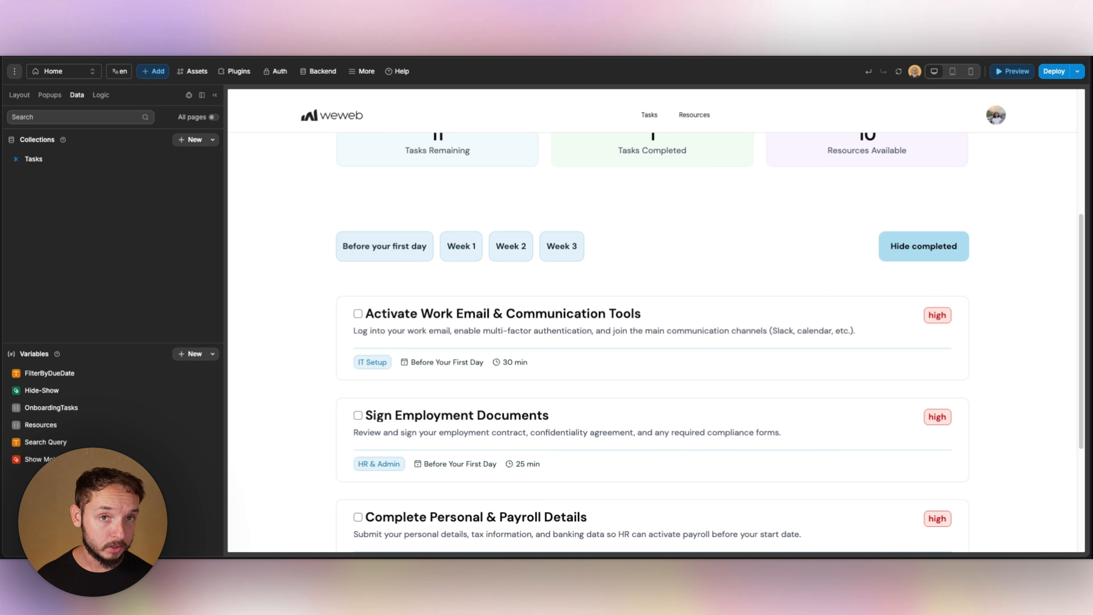
click(101, 95)
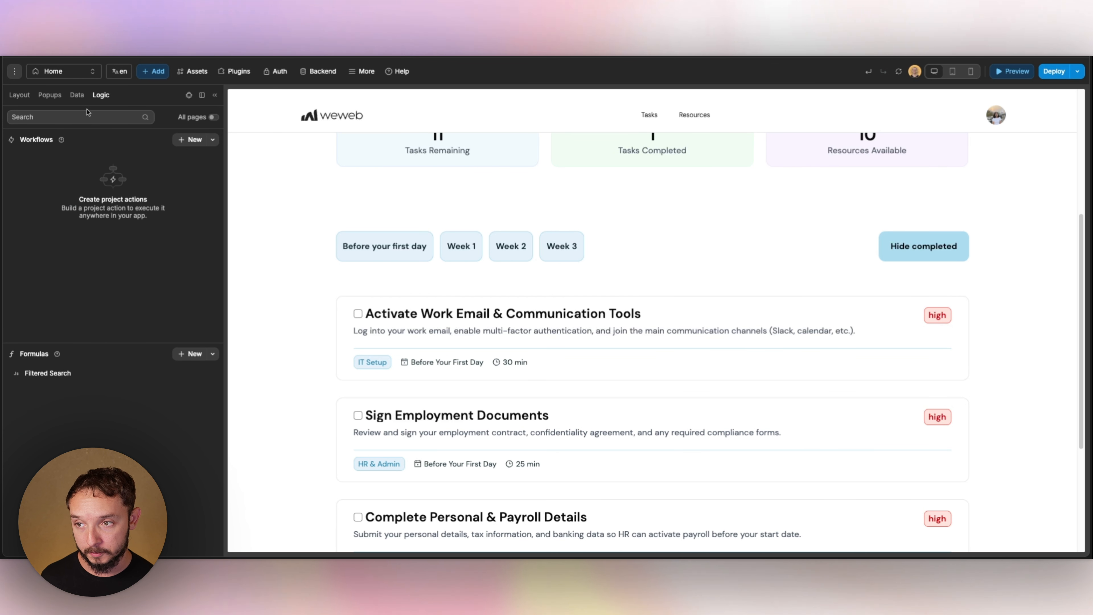
click(188, 95)
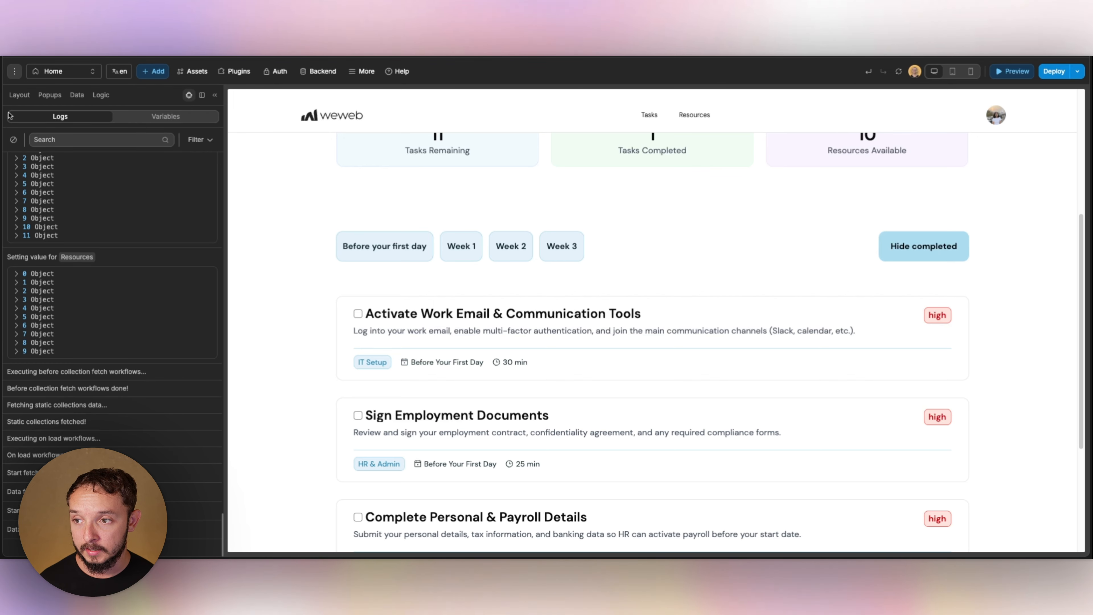
click(359, 314)
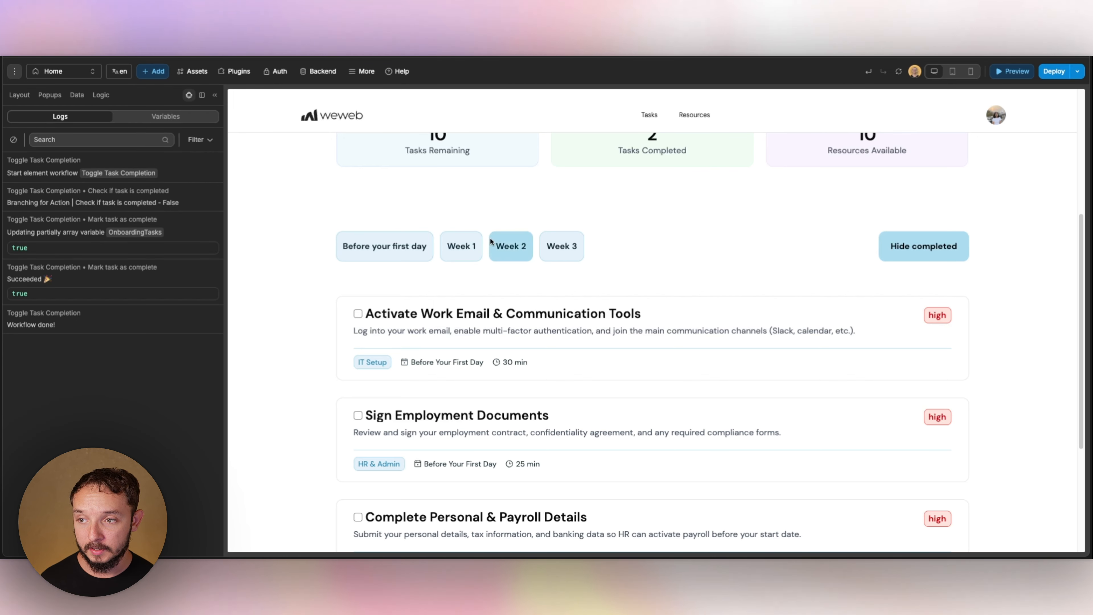
click(664, 256)
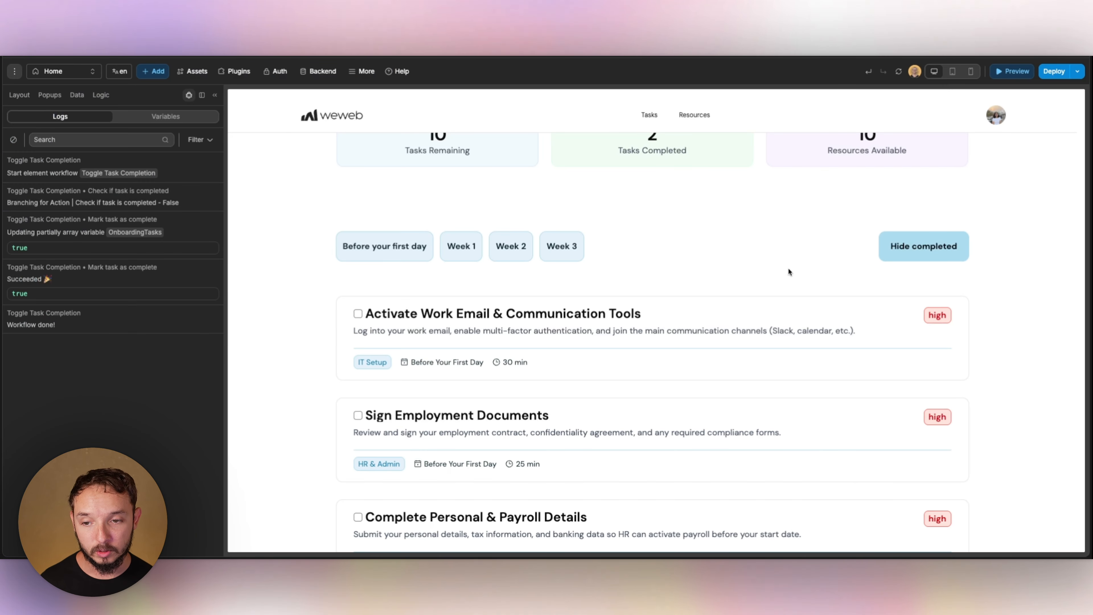
Leave the preview and inspect the Mark task as complete action in the task Checkbox's Toggle Task Completion workflow
click(999, 72)
click(330, 319)
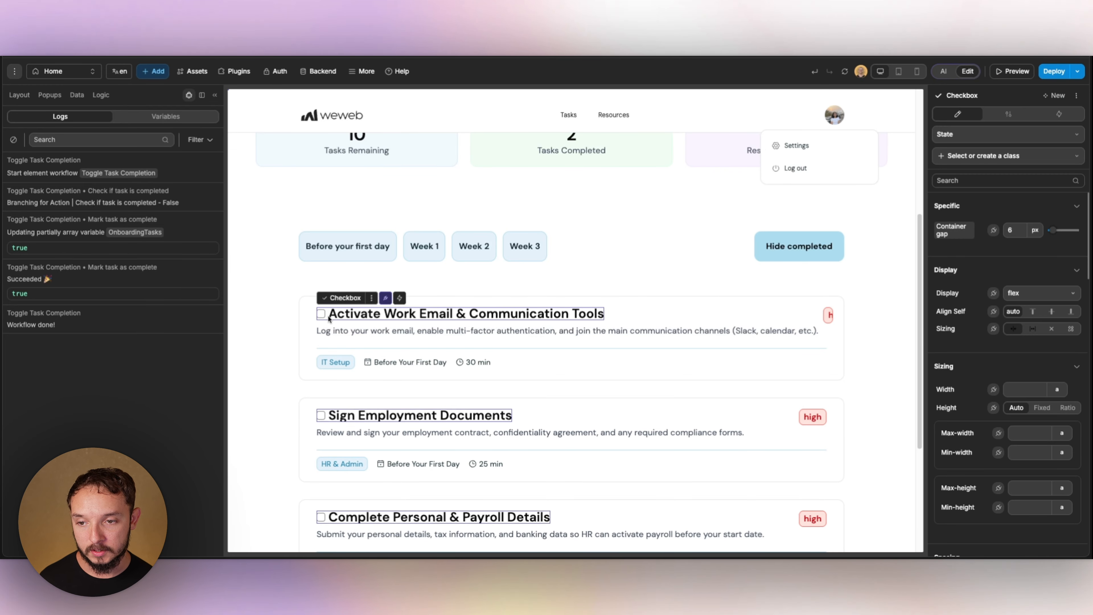
click(400, 298)
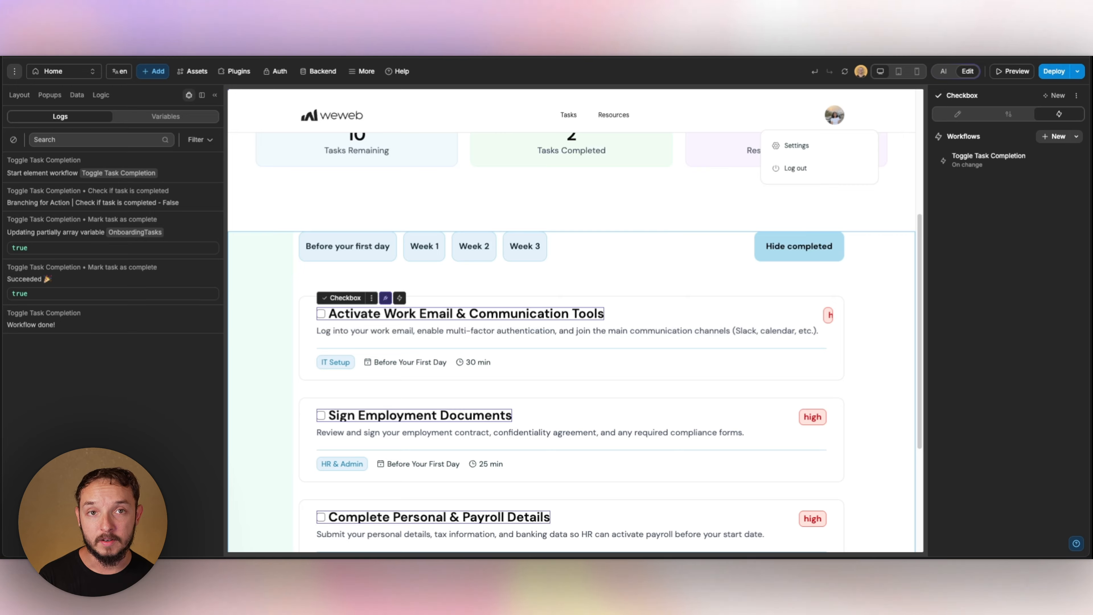
click(1026, 164)
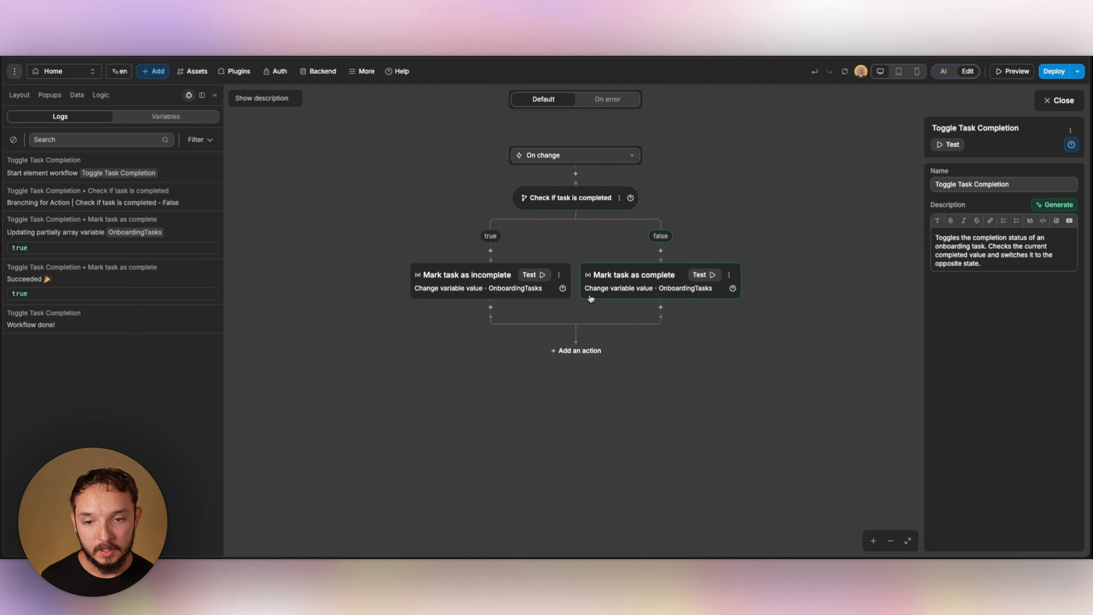
click(611, 291)
Review the OnboardingTasks variable targeted by the Mark task as complete action and close the workflow editor
click(77, 95)
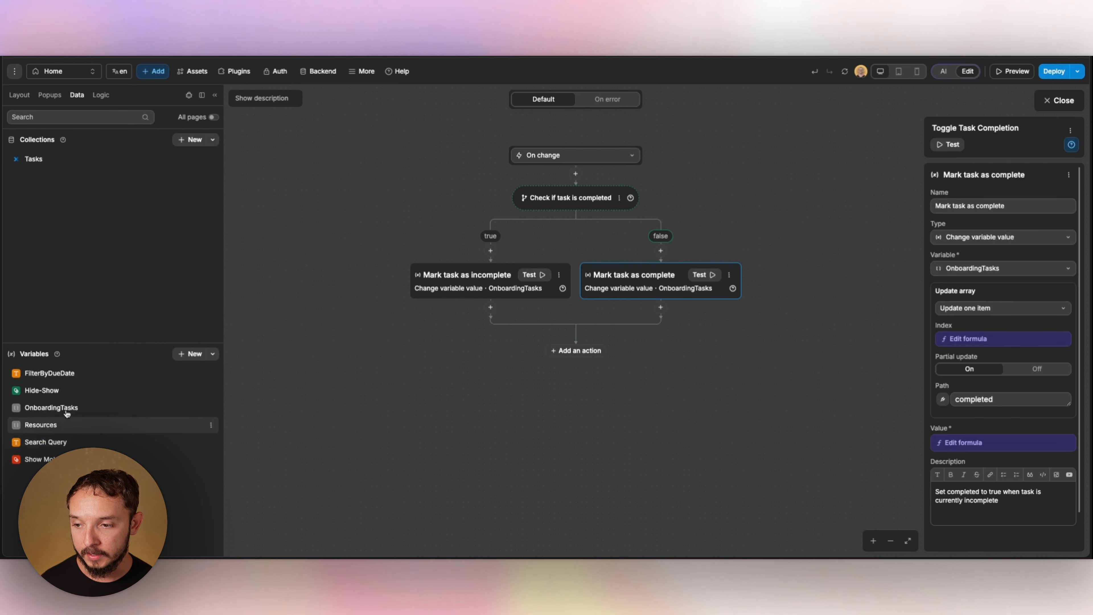
click(58, 407)
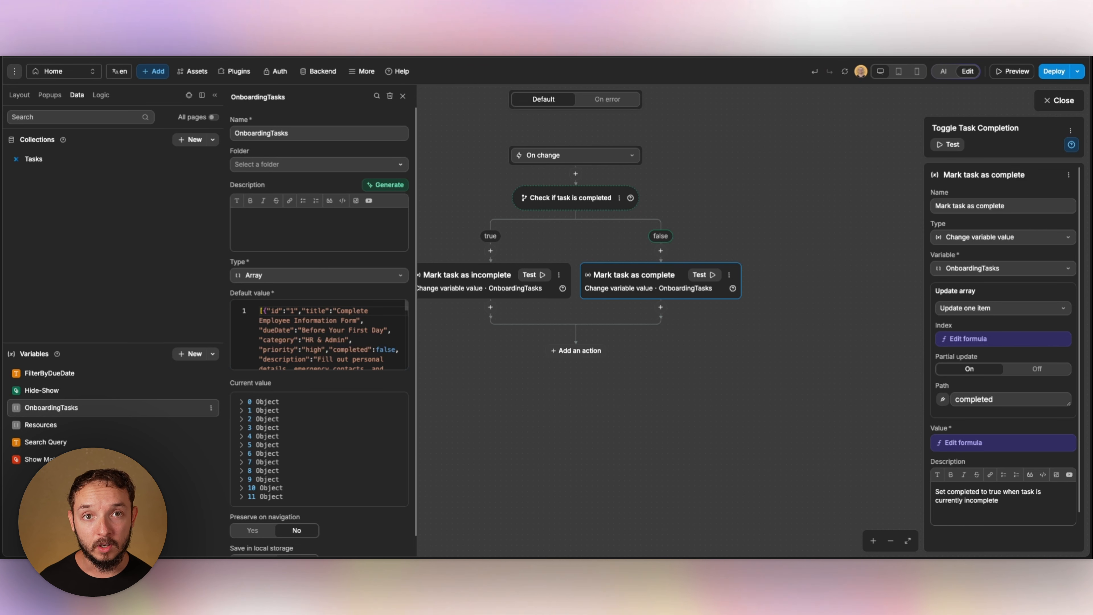
click(693, 442)
click(1078, 104)
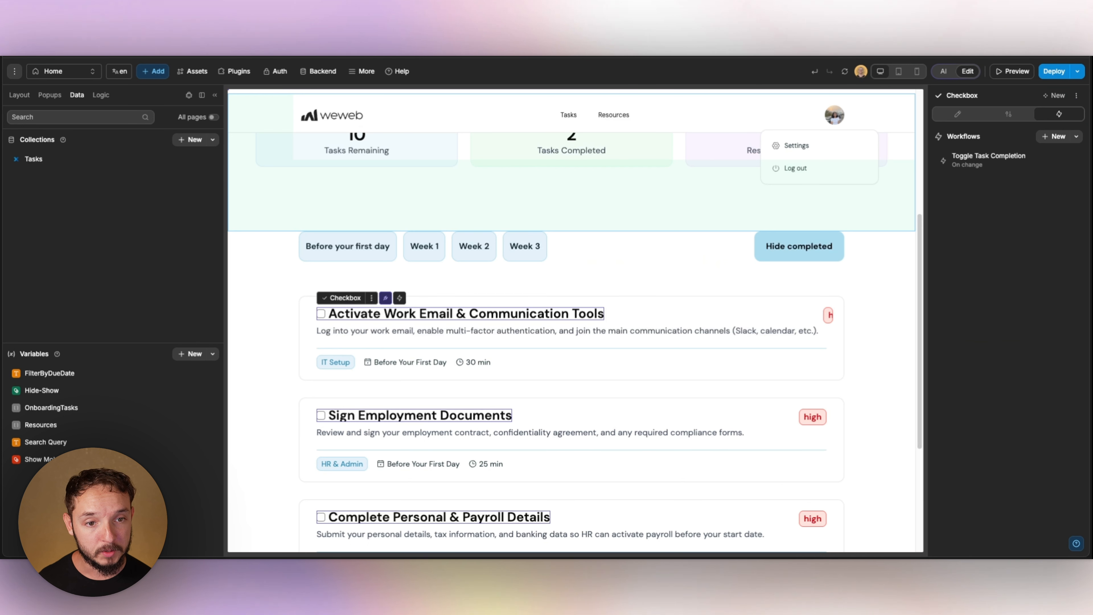
Delete the Toggle Task Completion workflow from the task Checkbox and confirm the deletion
click(1075, 160)
click(1066, 212)
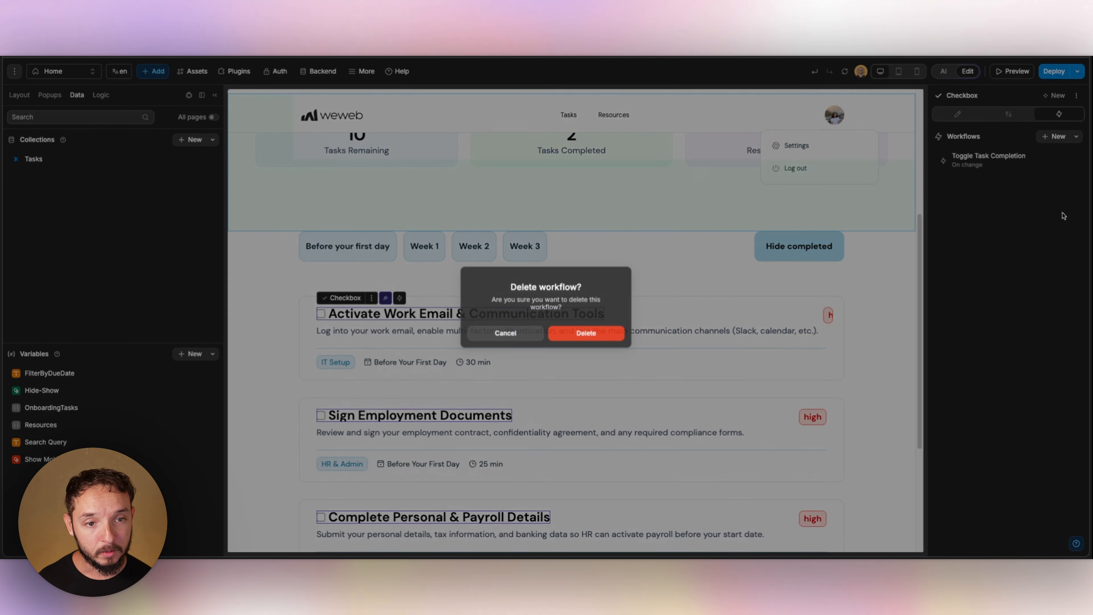
click(603, 338)
Create a new On change workflow on the Checkbox and name it Complete Xano
click(1056, 137)
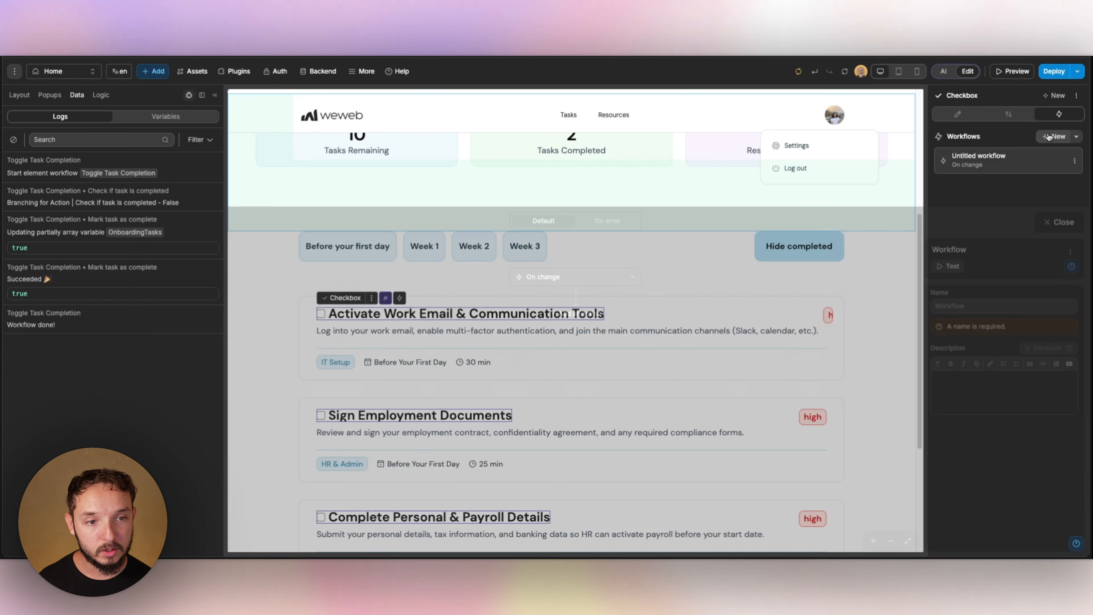
click(994, 188)
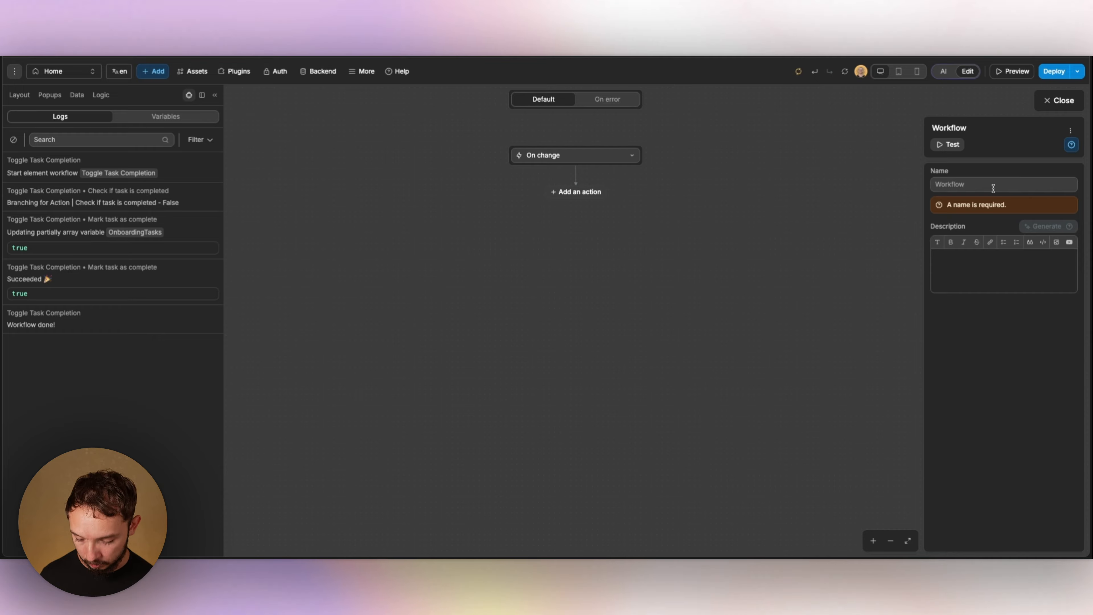
text(Complet)
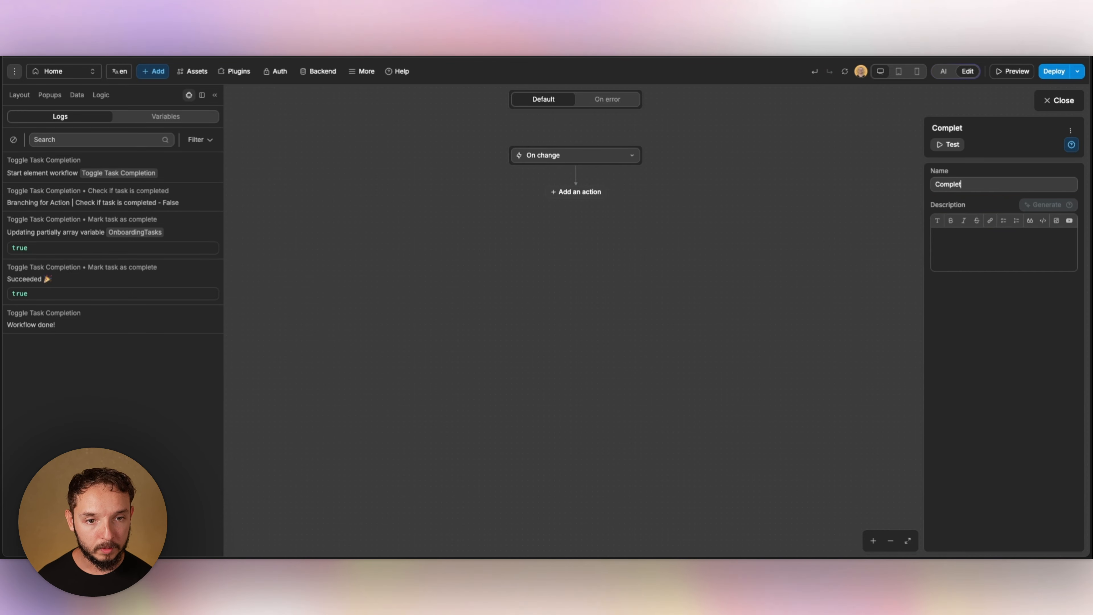
text(e Xano)
Add a Xano Request action to the workflow, using the Tasks API group and the PATCH /tasks/{tasks_id} endpoint
click(577, 192)
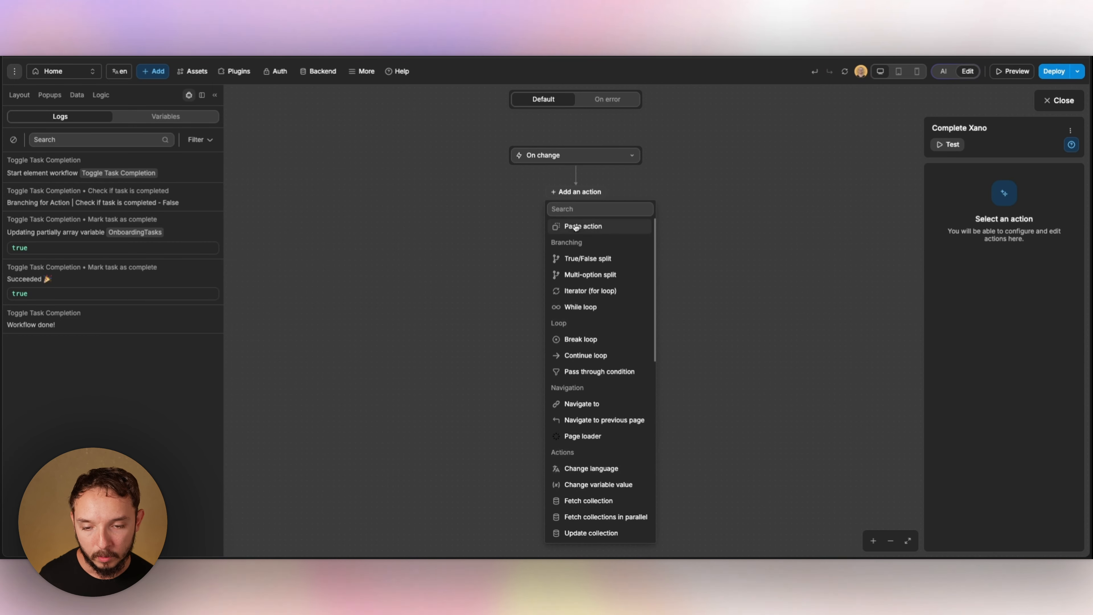
scroll(588, 325, down, 10)
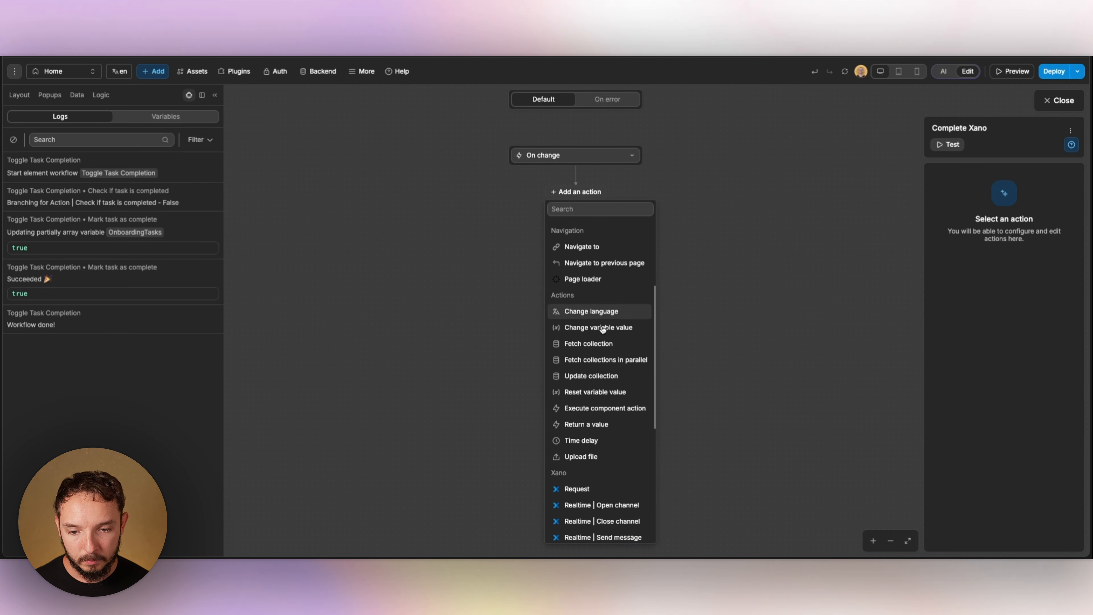
click(582, 323)
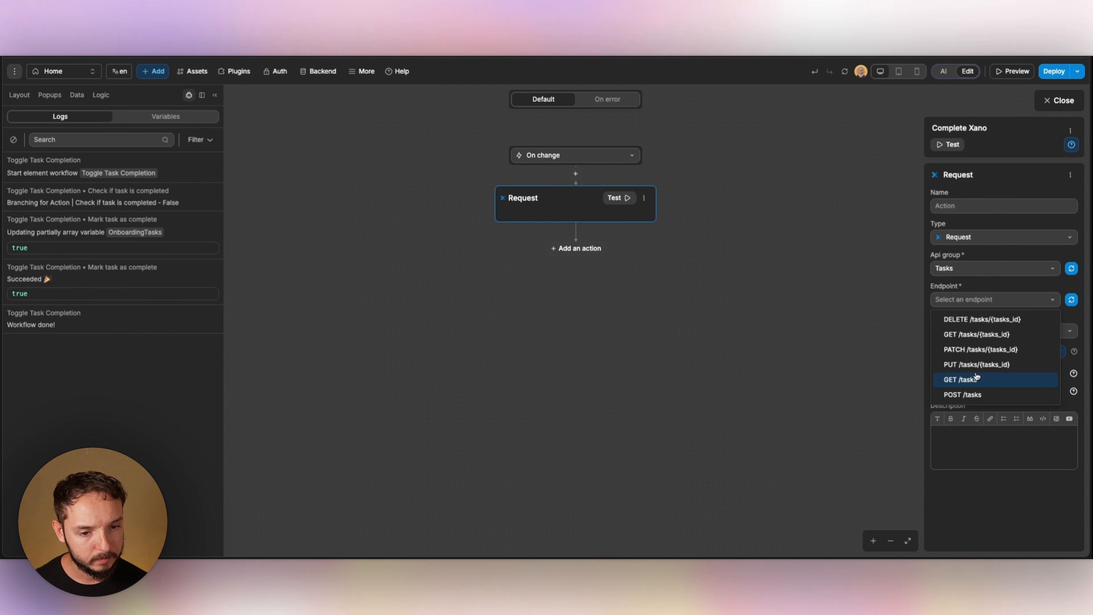
click(992, 350)
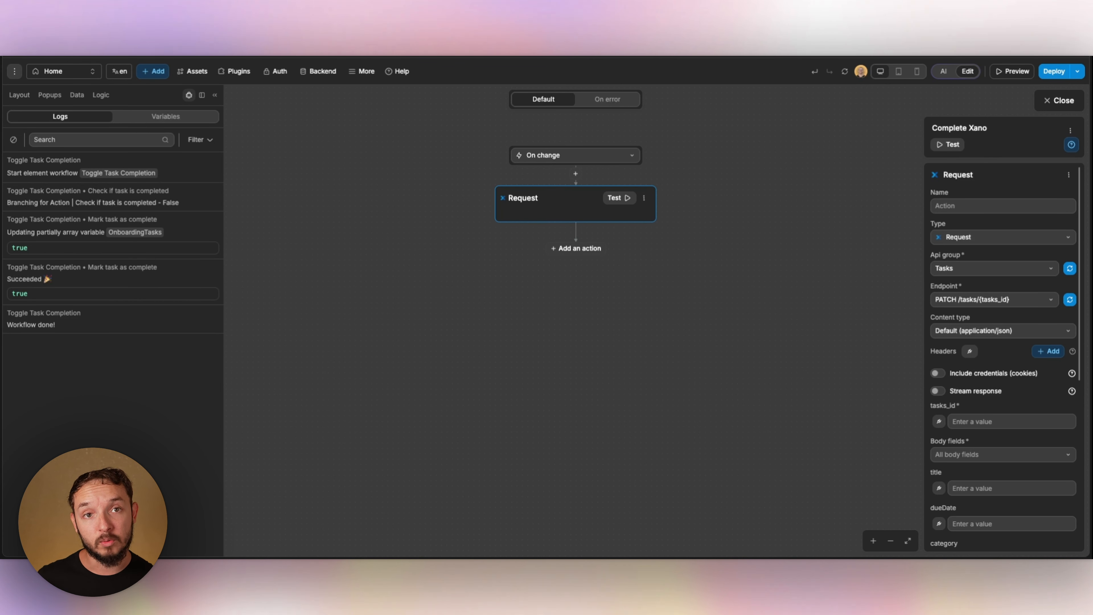
Bind the Request's tasks_id to item.data.id and close the formula editor
scroll(990, 388, down, 1)
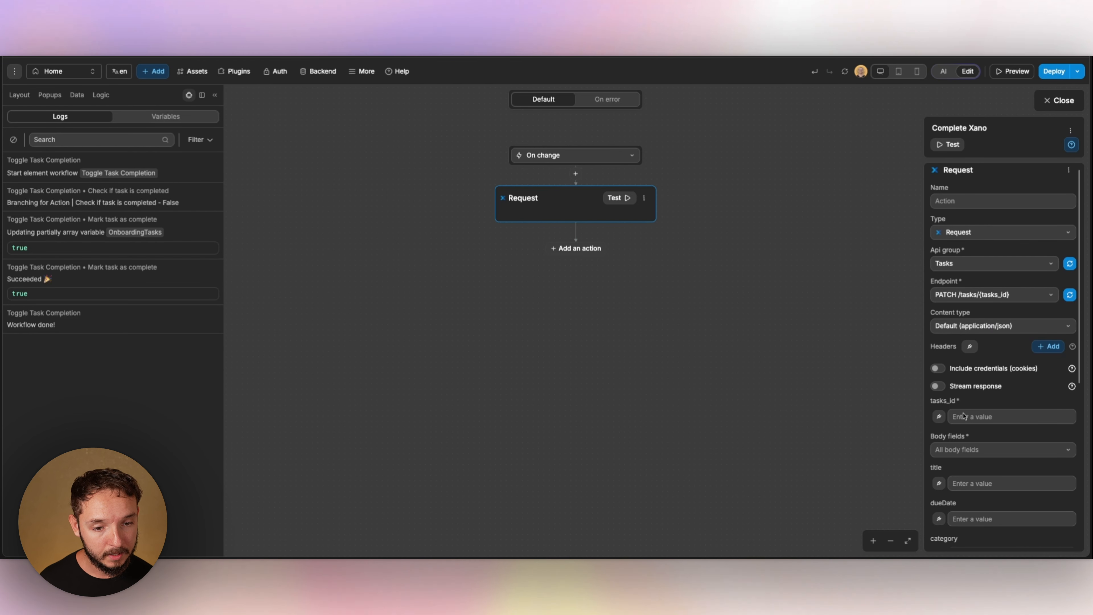
click(939, 417)
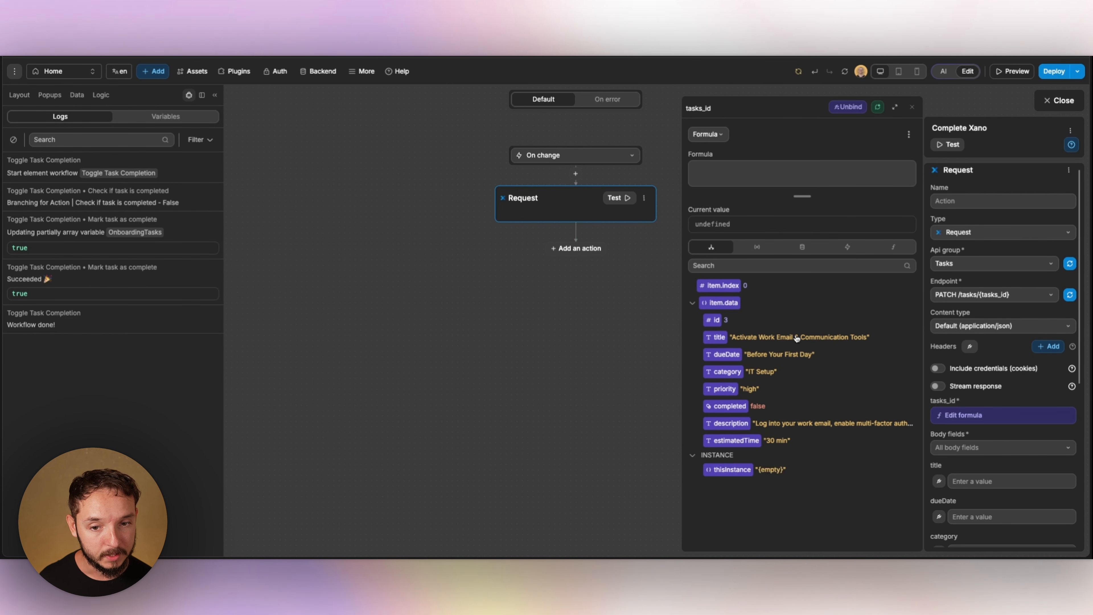
click(713, 321)
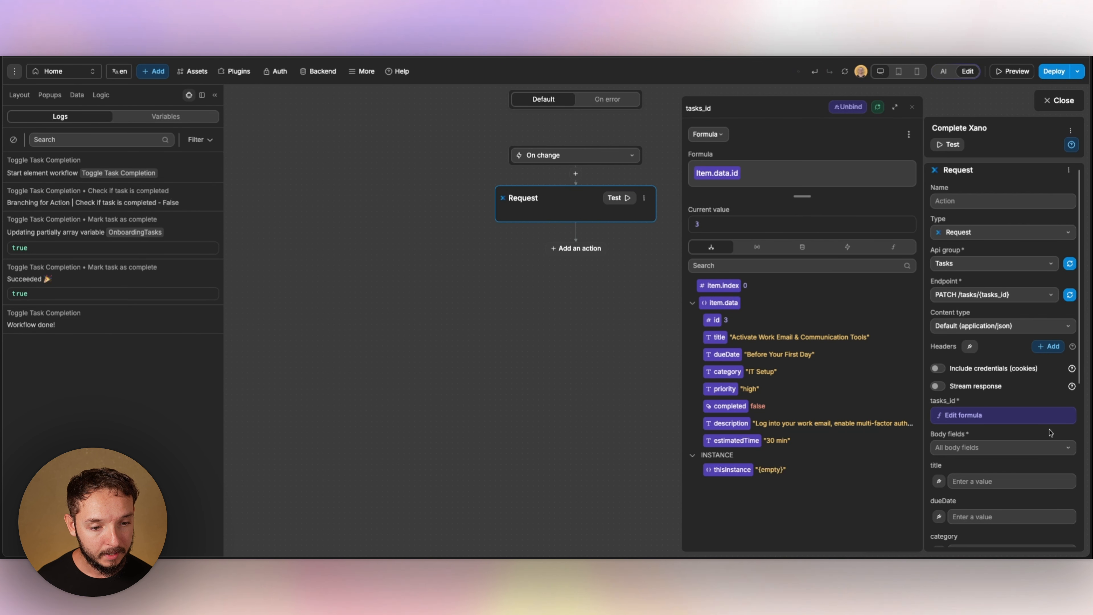
scroll(1045, 429, down, 5)
scroll(1043, 351, down, 2)
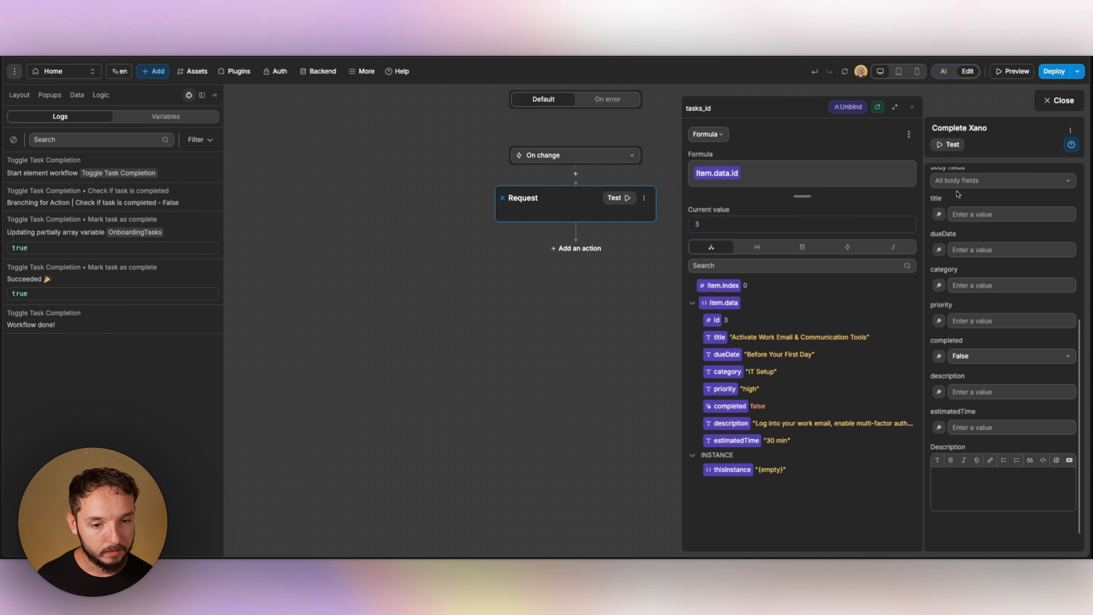
click(912, 106)
Insert a True/False split before the Request and bind its condition to item.data.completed
click(1014, 358)
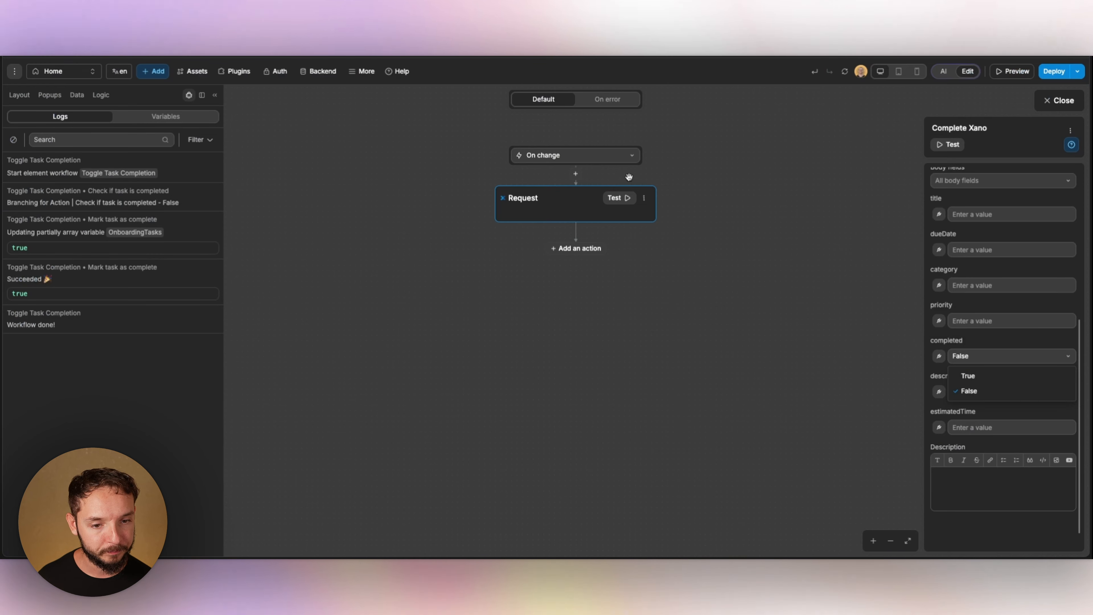
click(578, 174)
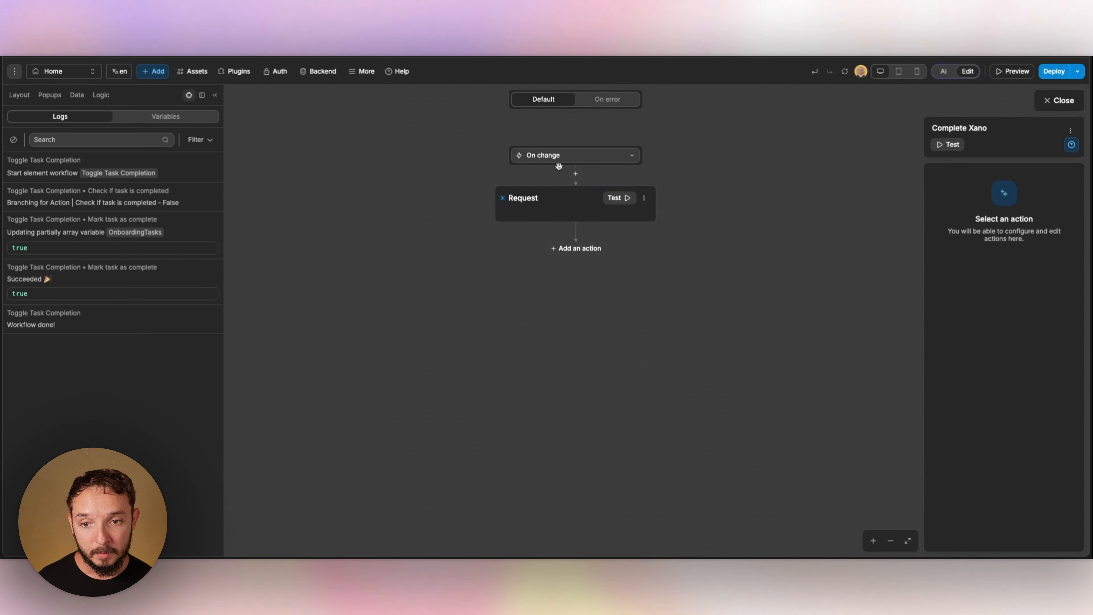
click(578, 174)
click(622, 240)
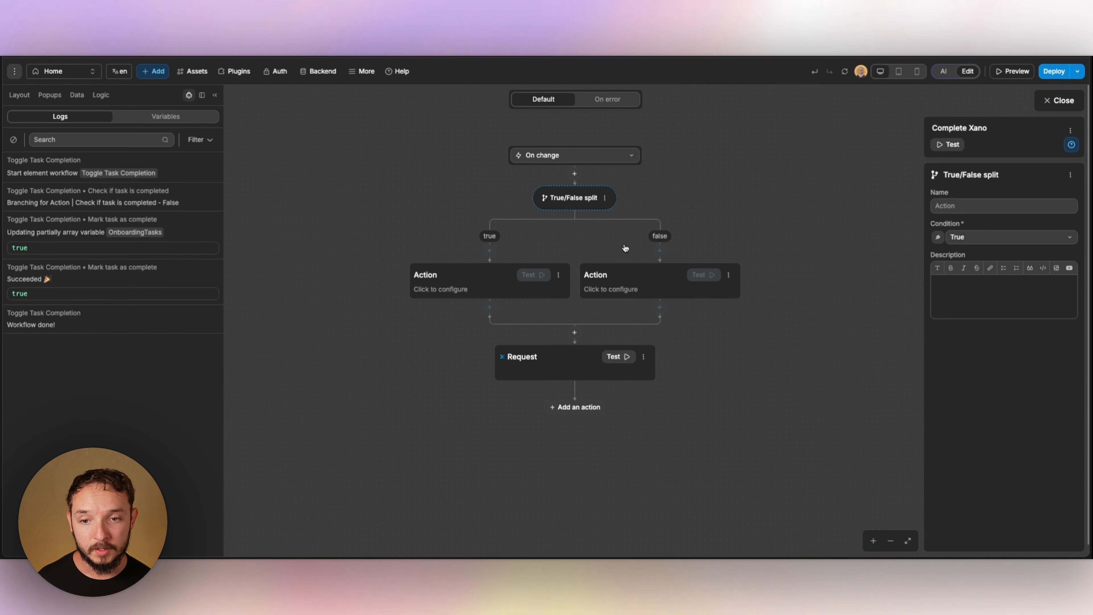
click(569, 208)
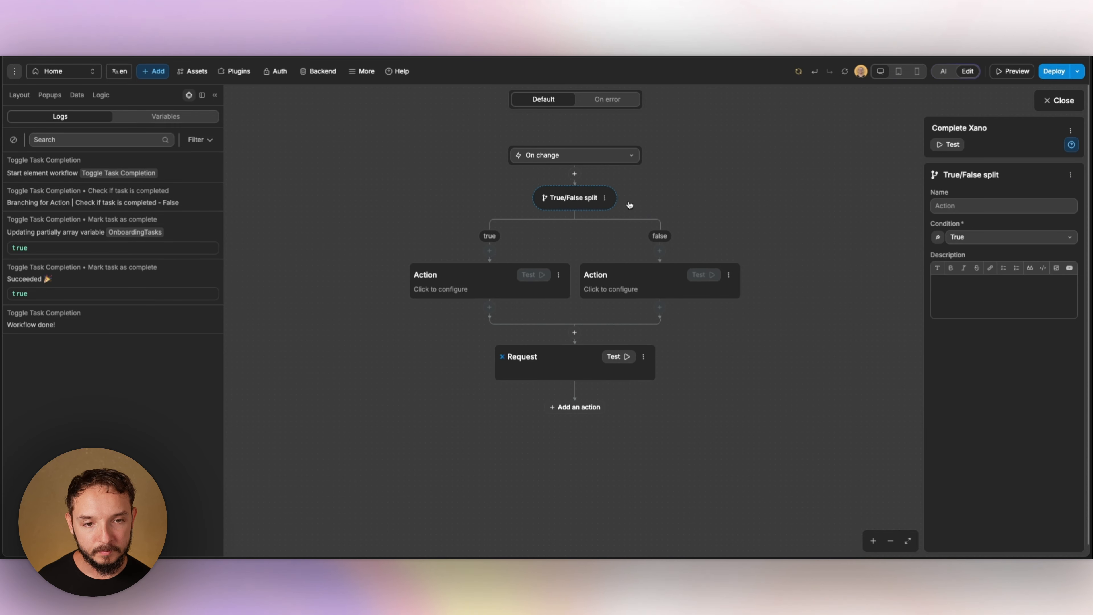
click(961, 237)
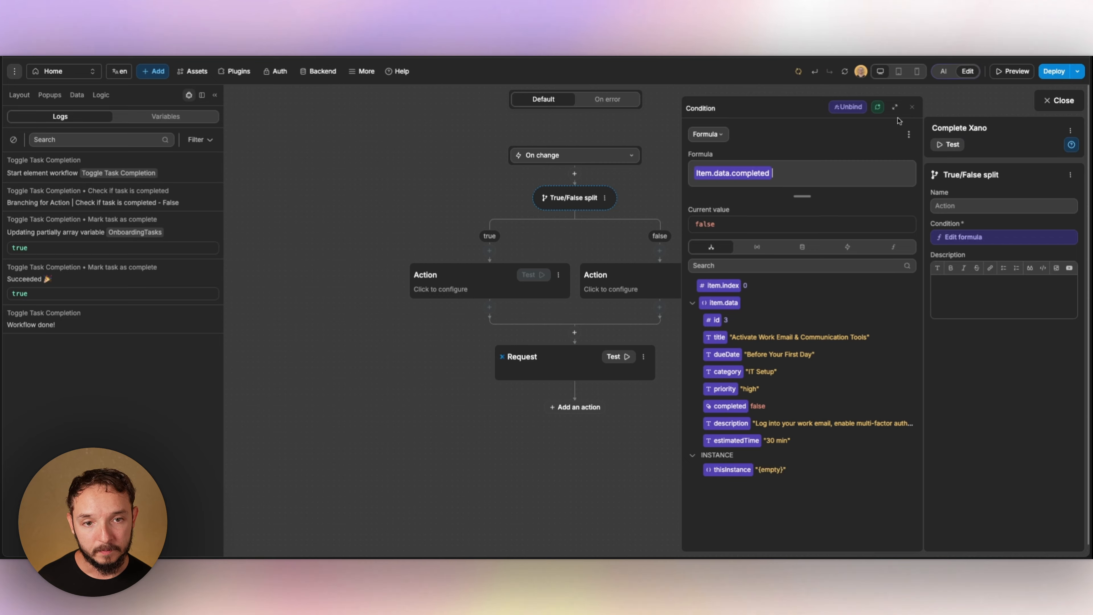
click(913, 108)
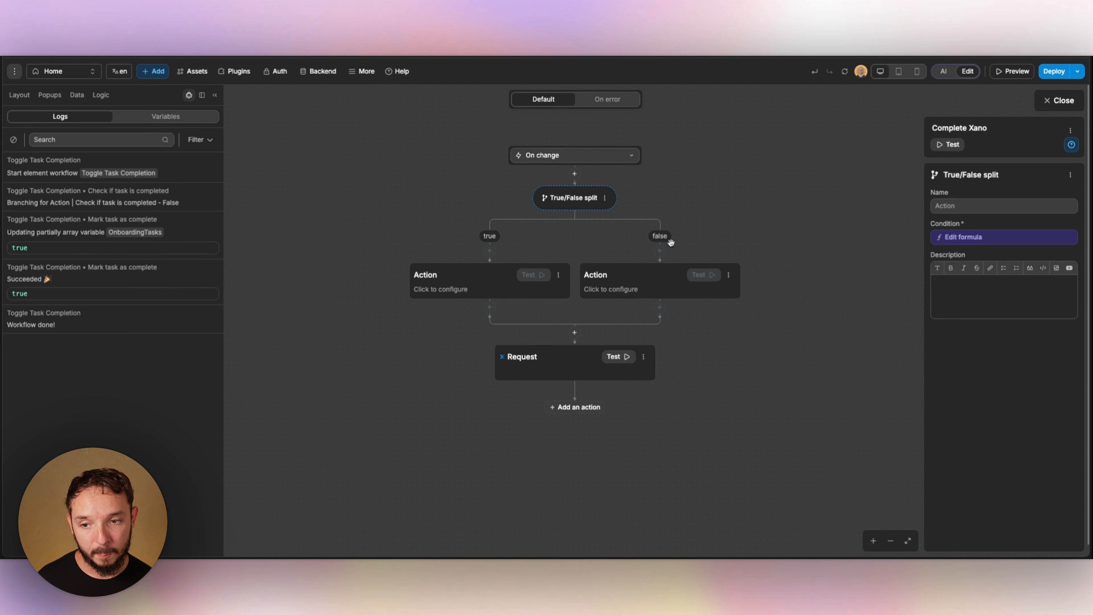
Move the Request into the split's false branch and set its completed field to True
drag(577, 365, 659, 339)
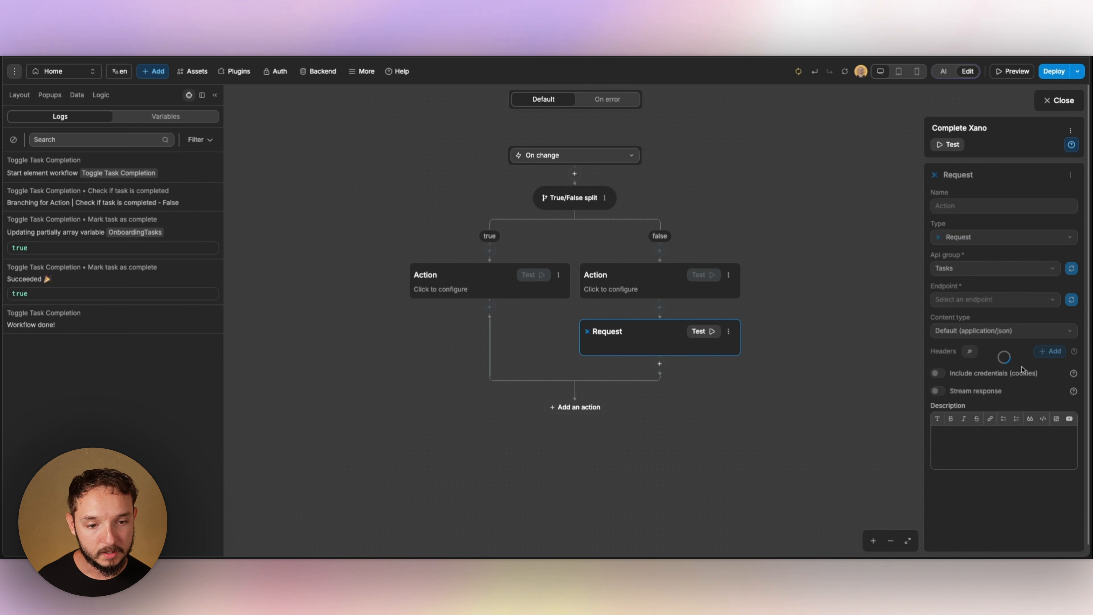
scroll(993, 366, down, 6)
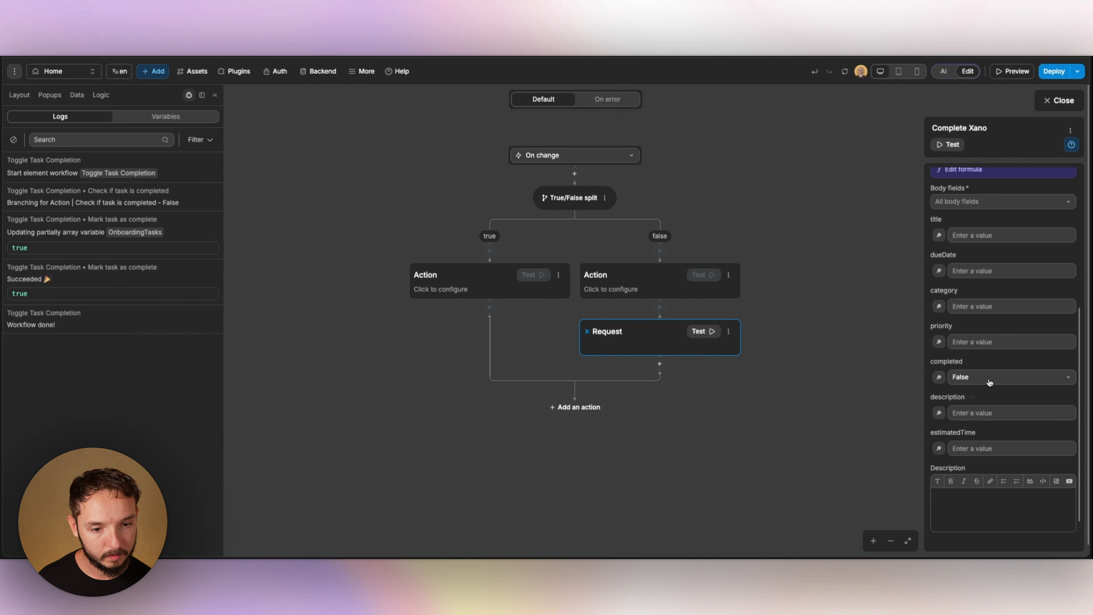
click(977, 398)
Duplicate the Request and move the copy into the split's true branch
click(729, 332)
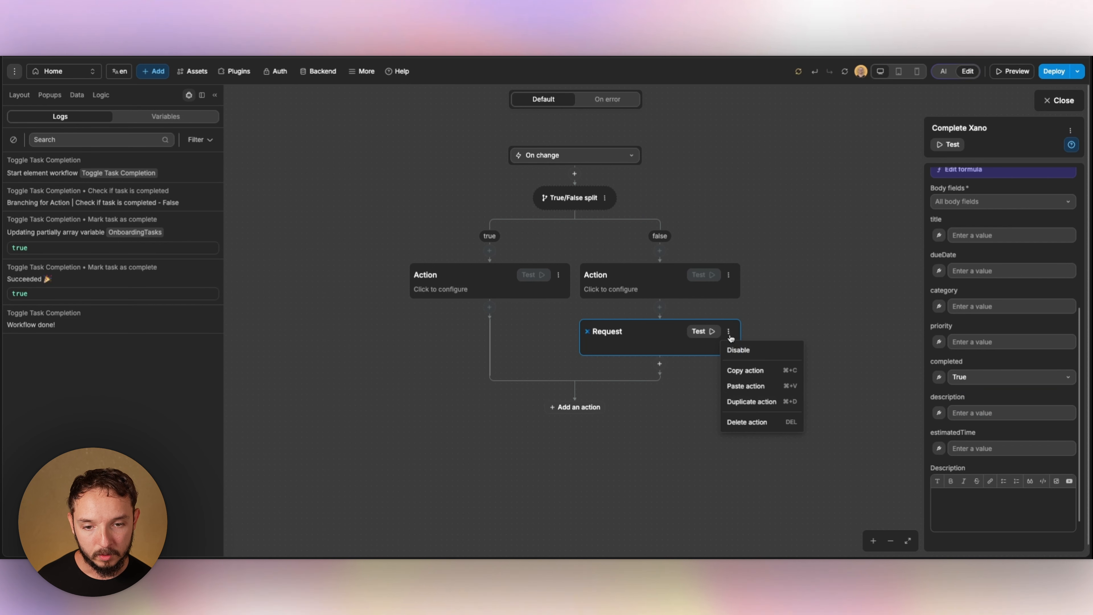
click(751, 401)
drag(659, 390, 534, 340)
Set the true-branch Request's completed field to False and remove the empty placeholder actions from both branches
scroll(986, 420, down, 5)
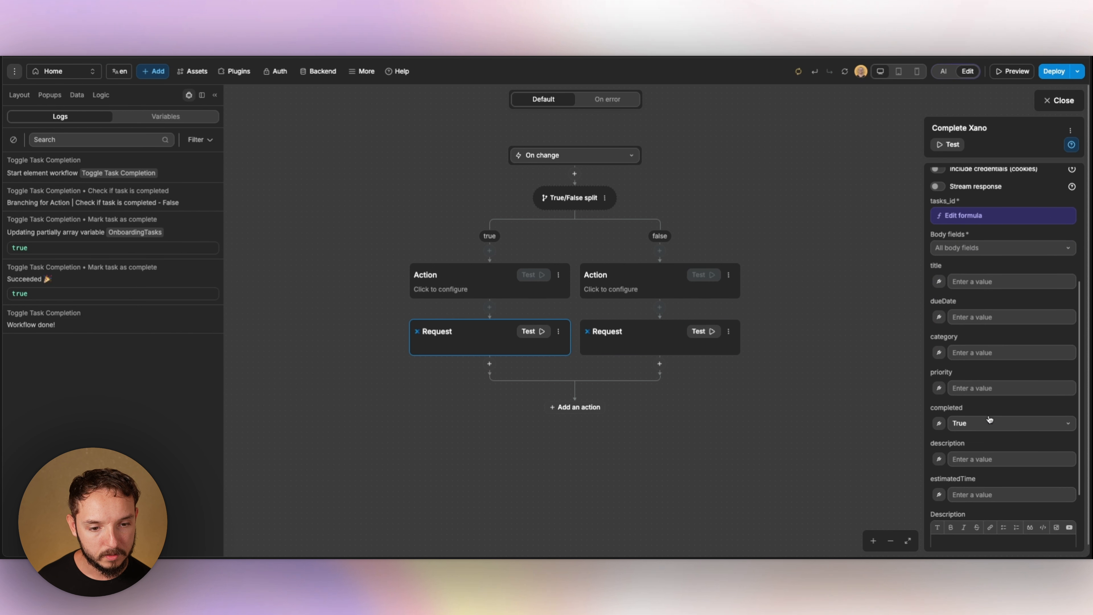
click(982, 405)
click(978, 439)
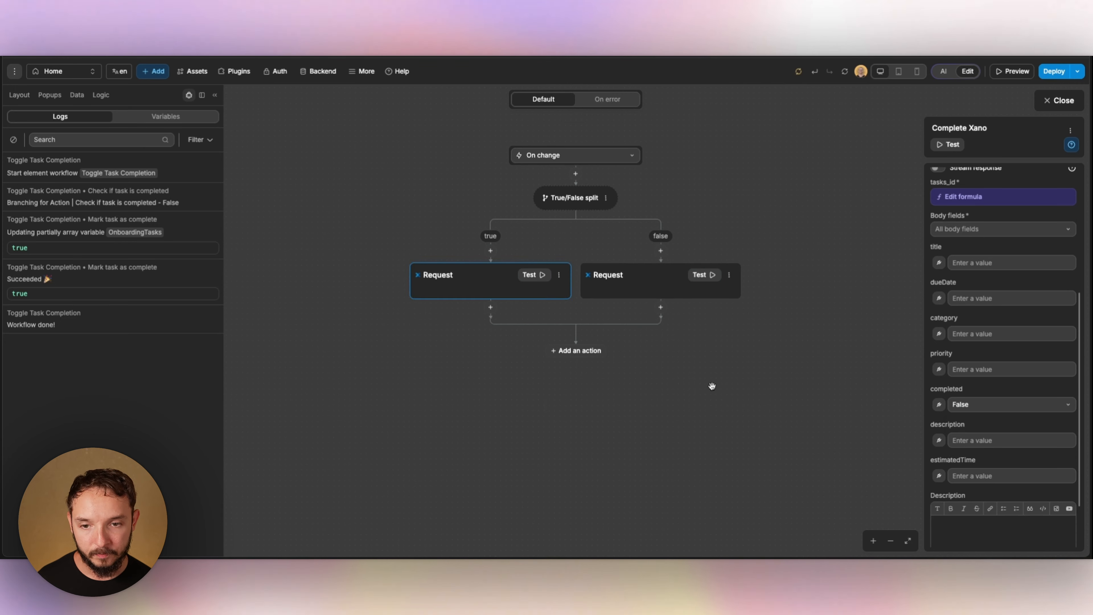
click(698, 326)
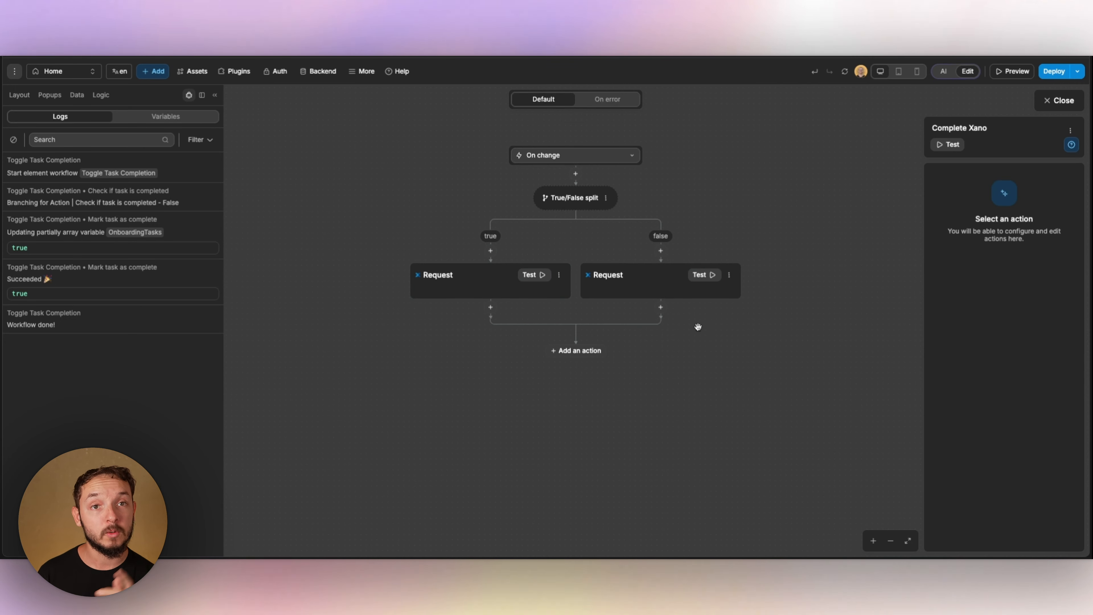
Add a Fetch collection action for the Tasks collection after the split and close the workflow editor
click(576, 352)
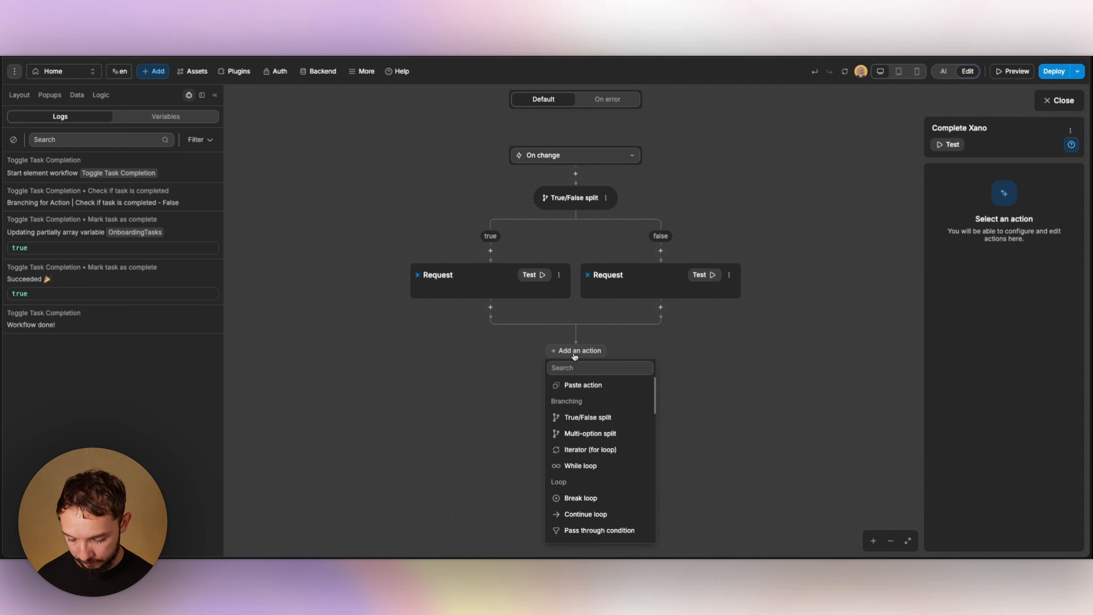
text(fe)
click(573, 385)
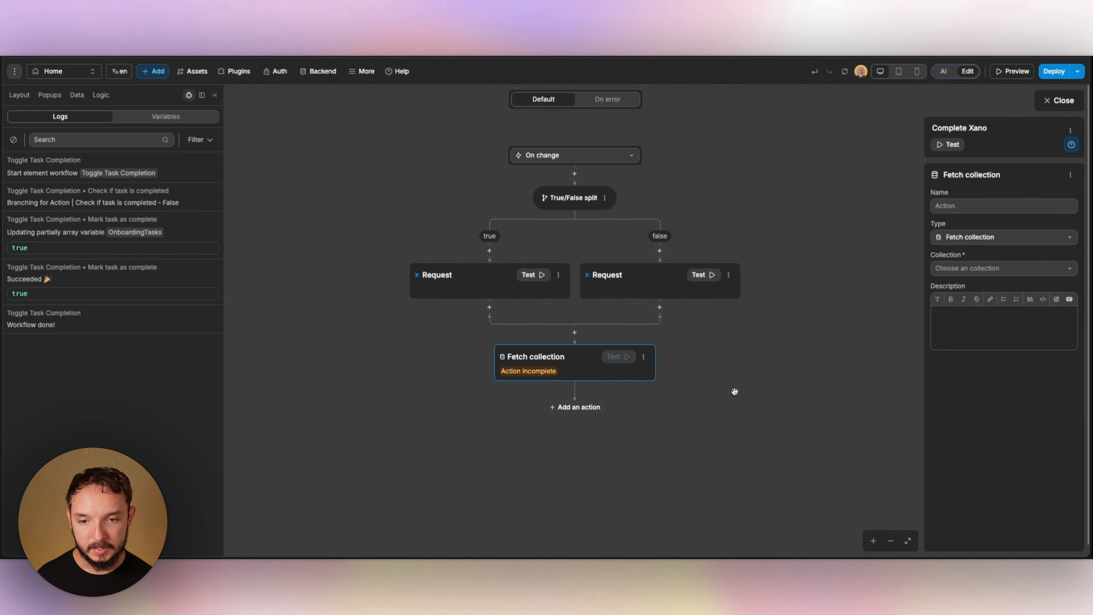
click(775, 391)
click(575, 378)
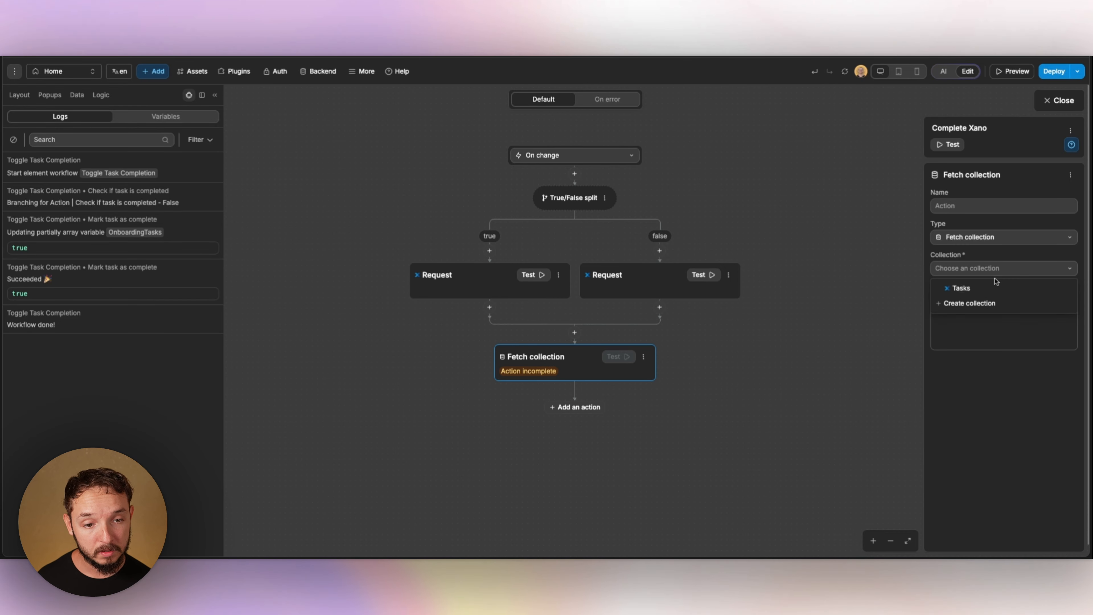
click(963, 292)
click(810, 352)
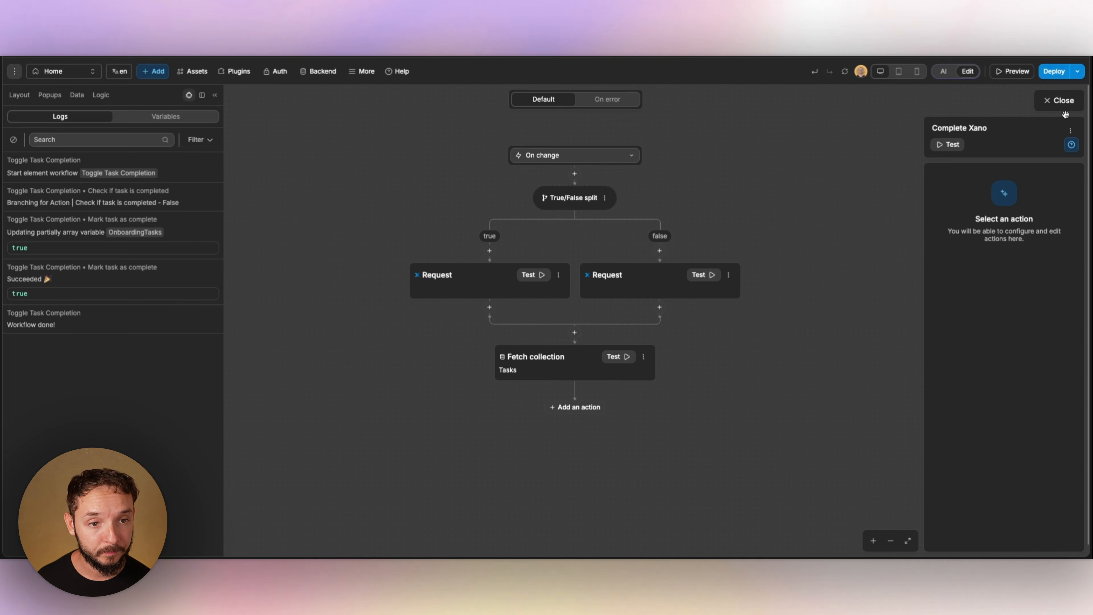
click(1062, 101)
Preview the page, mark Activate Work Email & Communication Tools as complete, and refresh the Xano Tasks table to check its record
click(1016, 72)
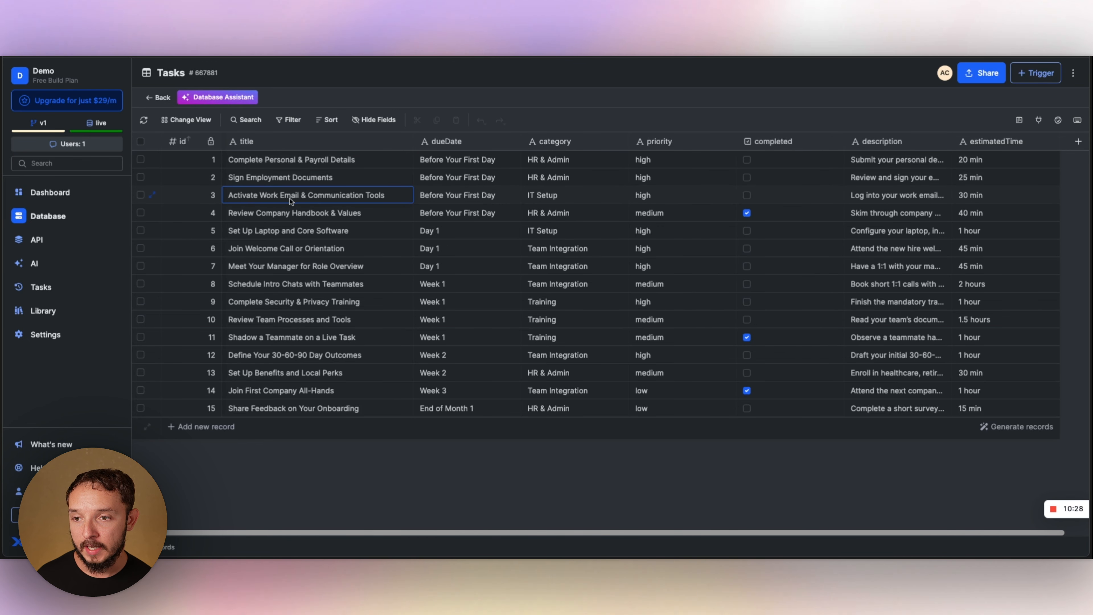
click(770, 193)
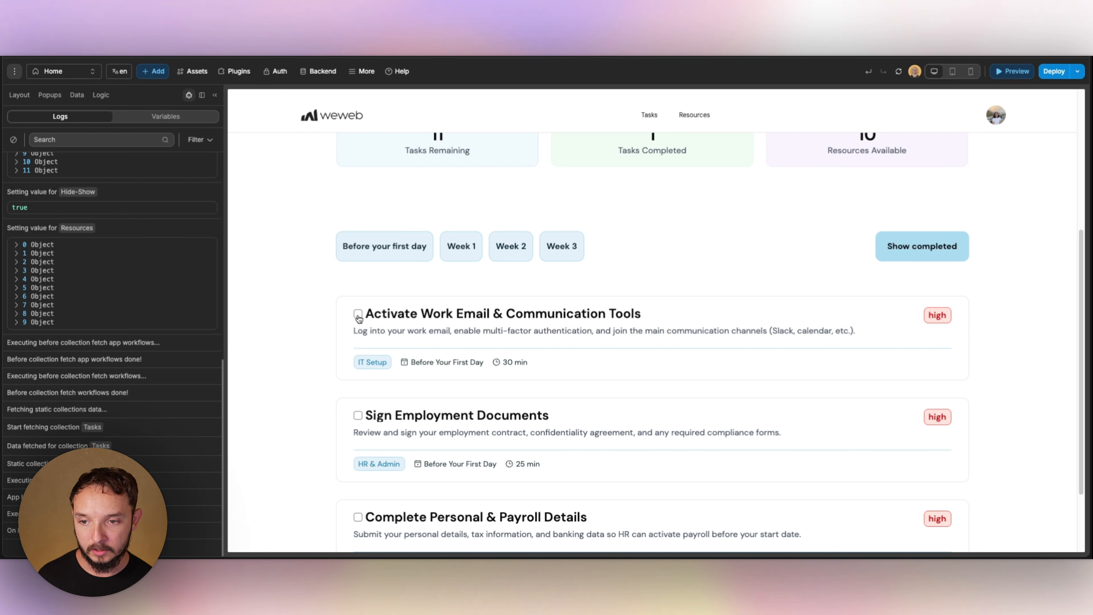
click(358, 314)
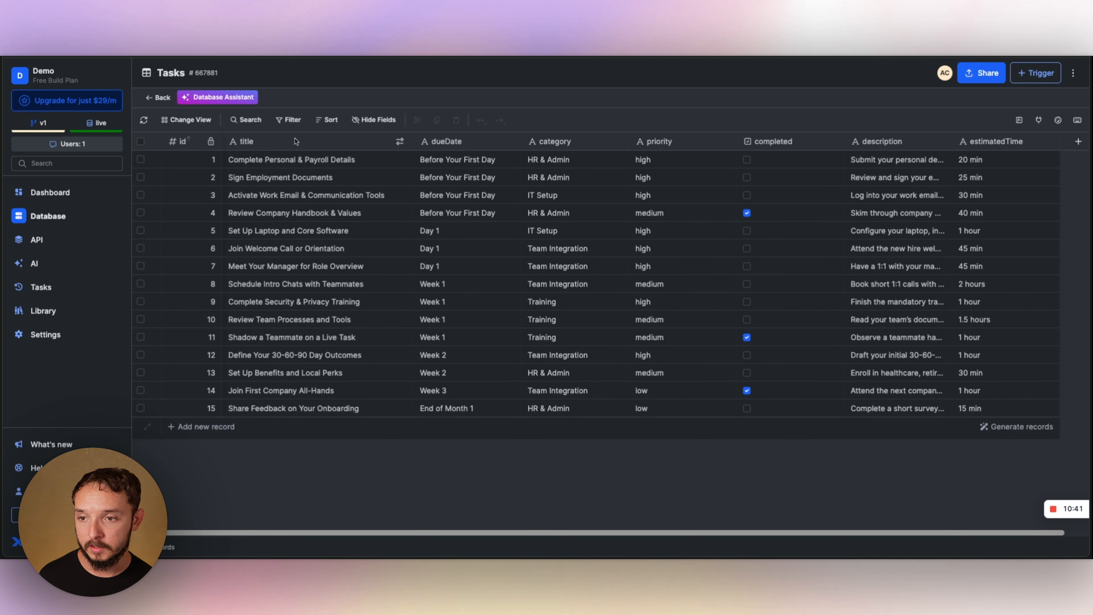
key(super+r)
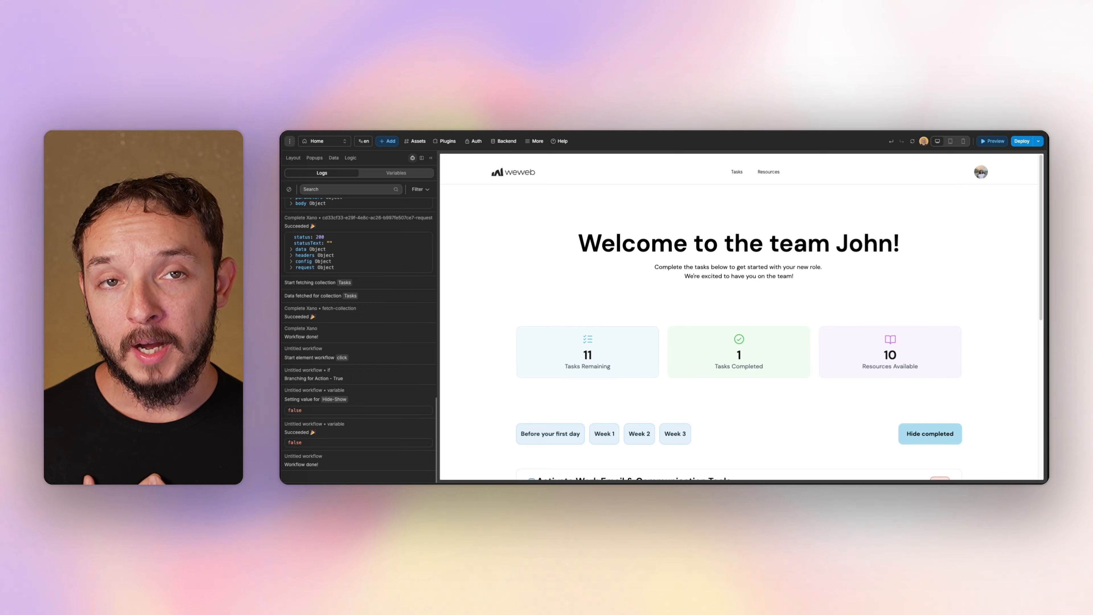
Return to WeWeb and browse the available data source plugins
click(449, 145)
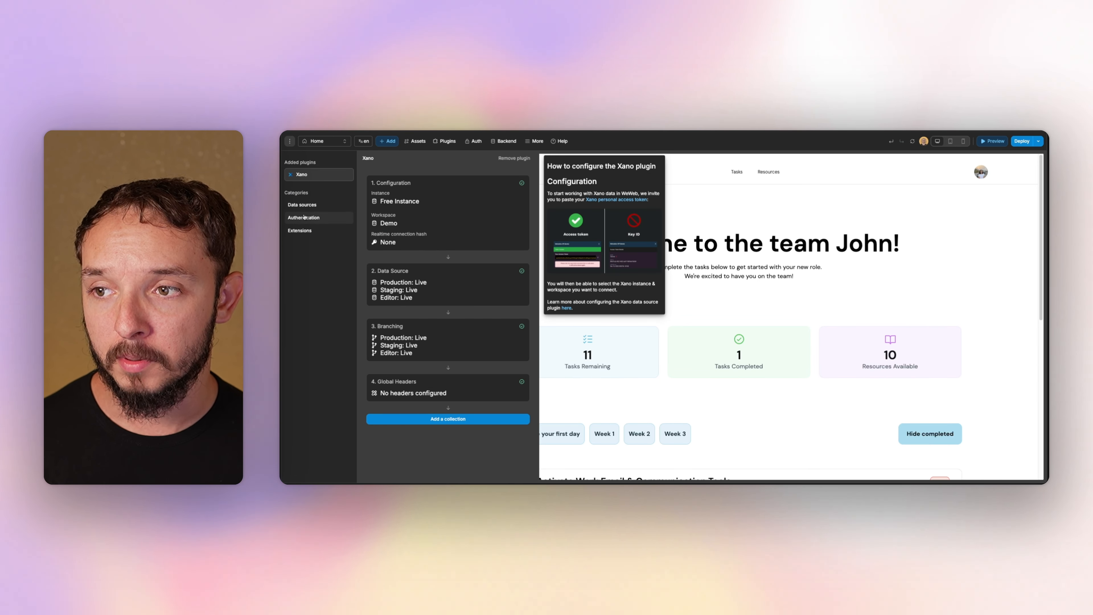
click(308, 206)
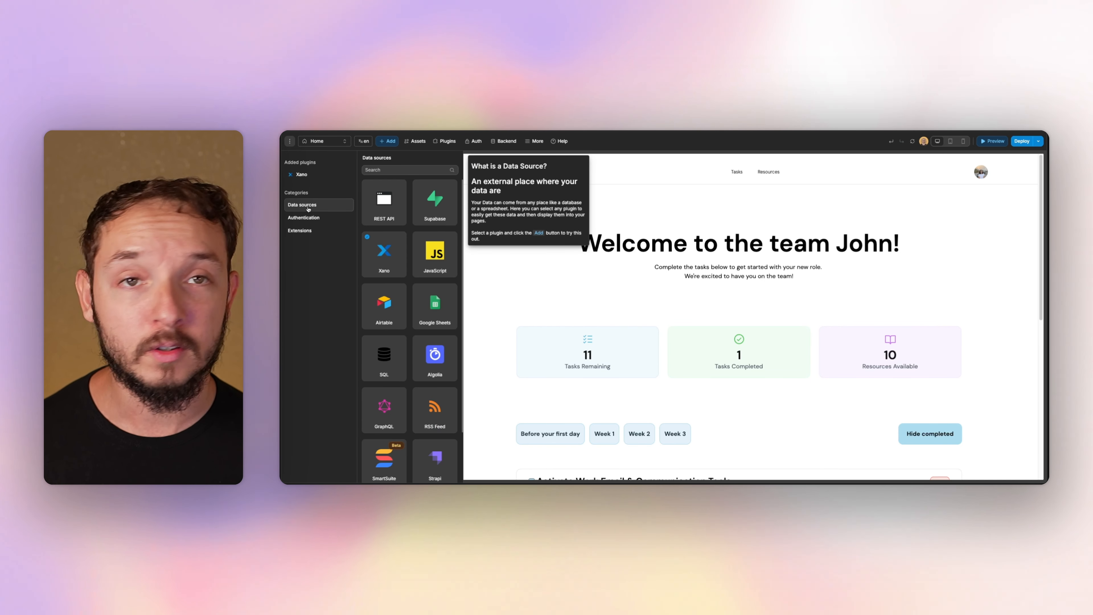